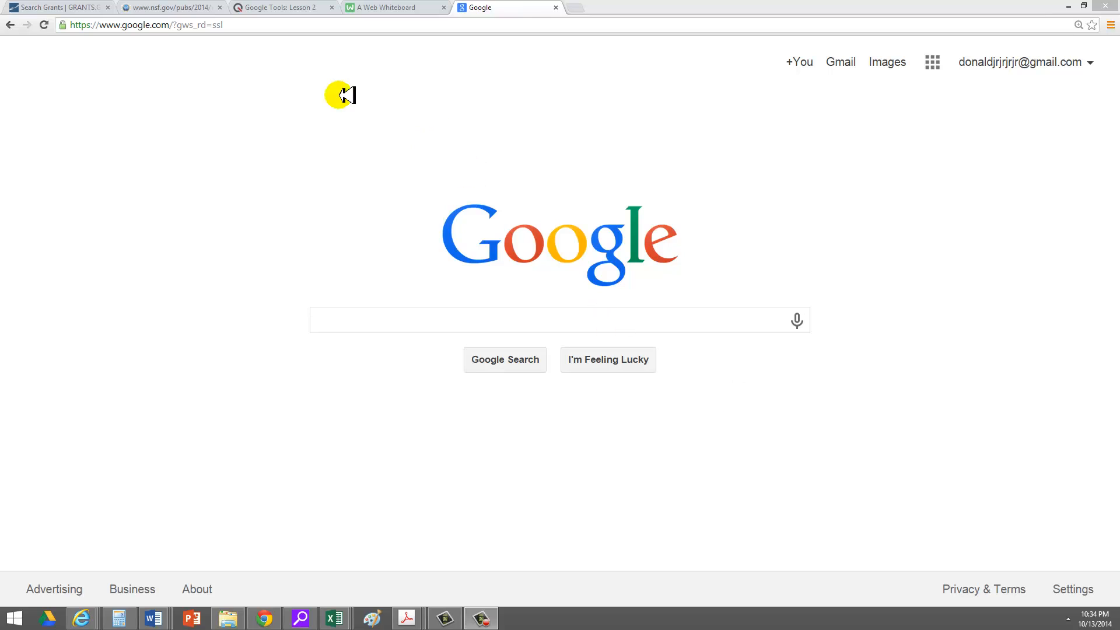
Go to the Gmail site by entering 'gmail' in the address bar.
click(231, 26)
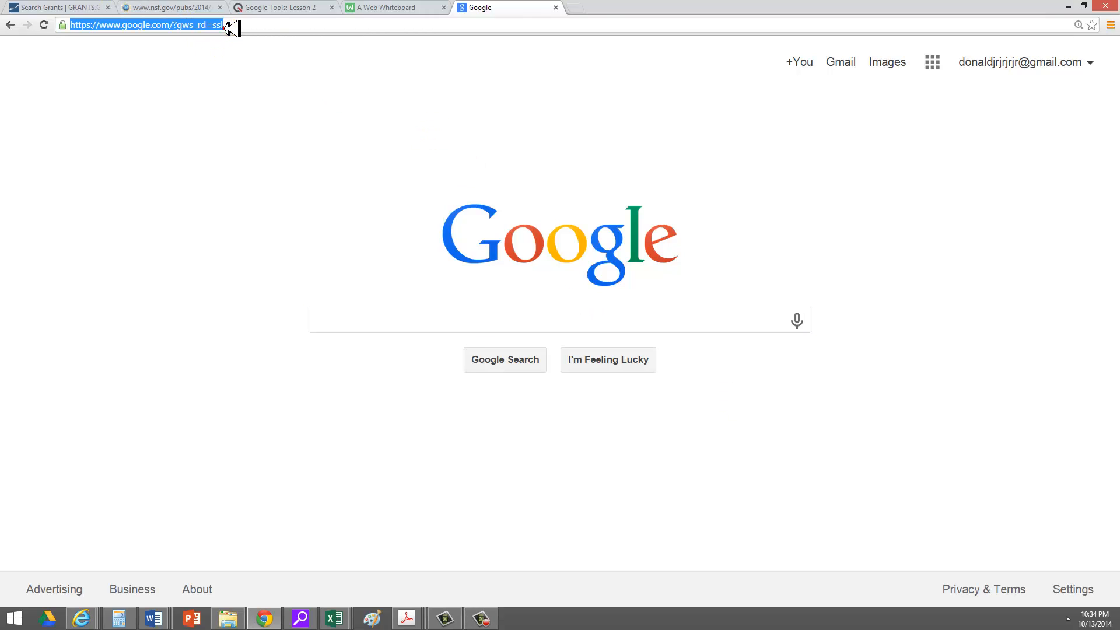
text(gmail.com)
key(Return)
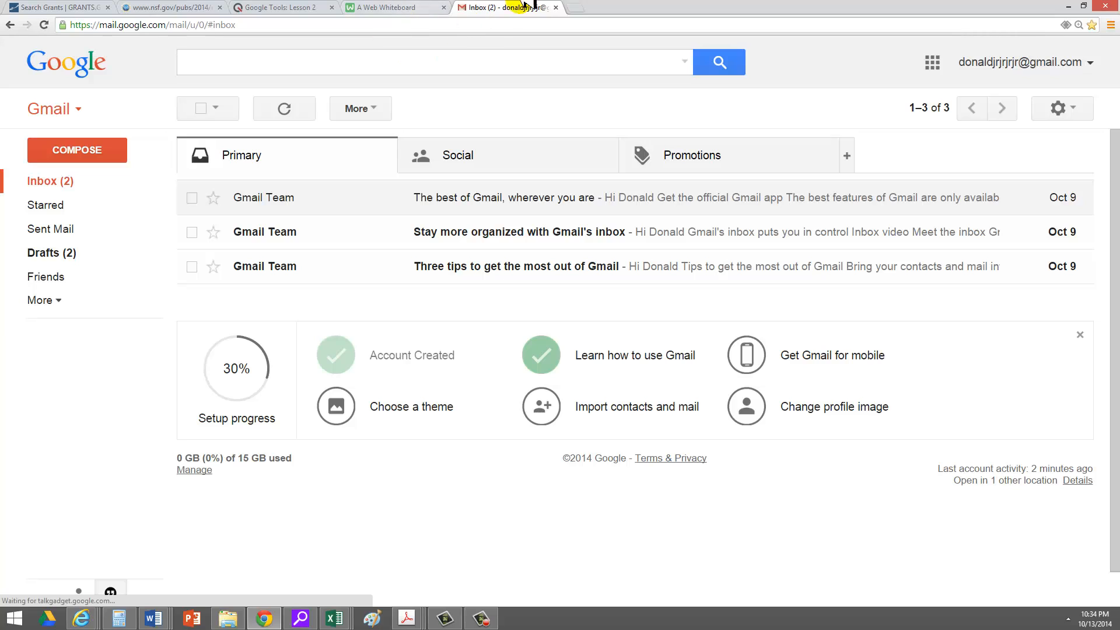
Sign out of the Gmail account and close the account-chooser tab.
click(1088, 69)
click(1012, 293)
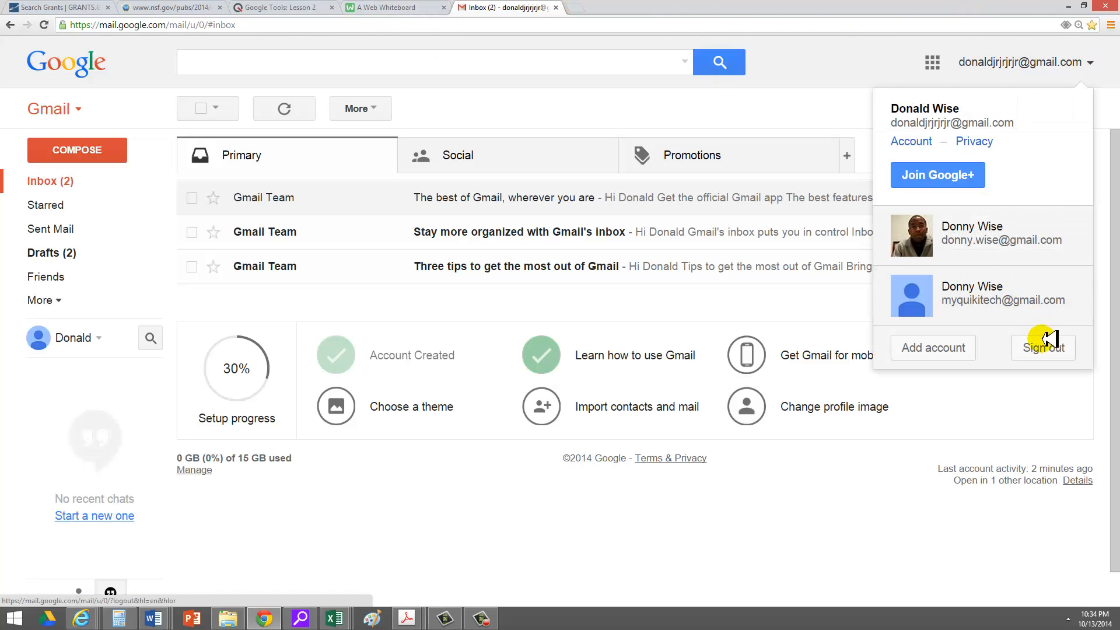
click(1044, 344)
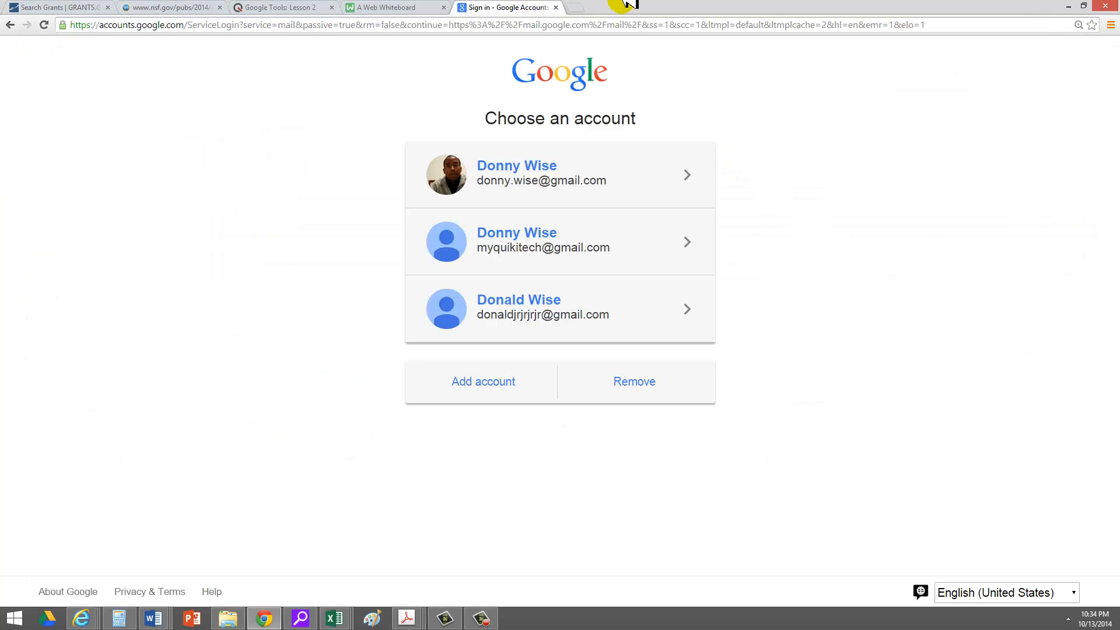
click(556, 7)
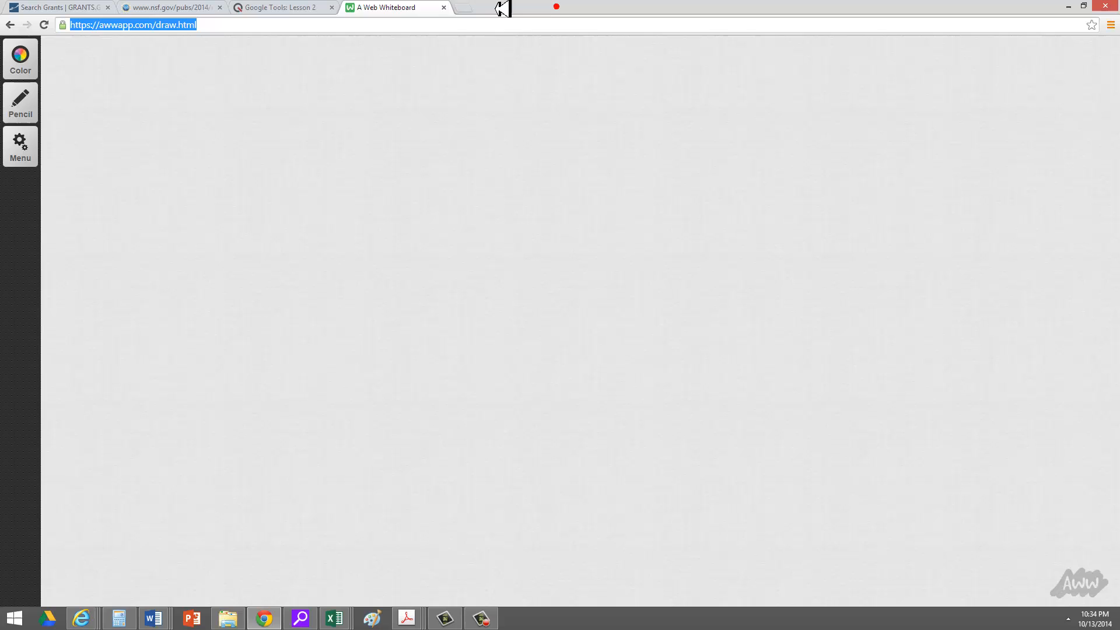
Load the Gmail site in a new browser tab.
click(464, 7)
text(g)
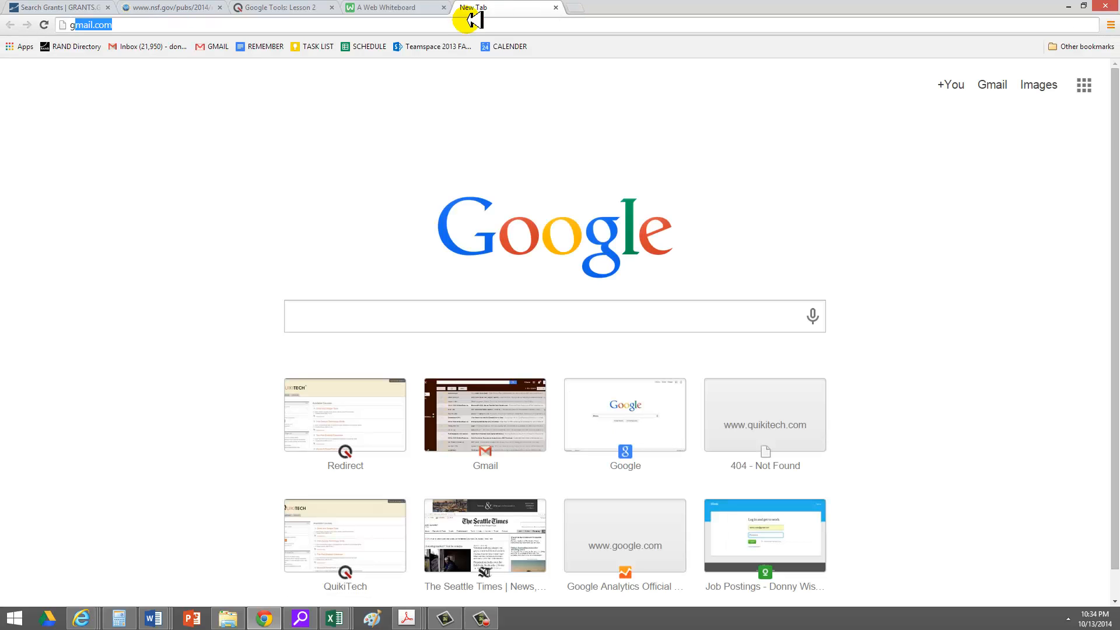
key(BackSpace)
key(BackSpace)
text(gmail)
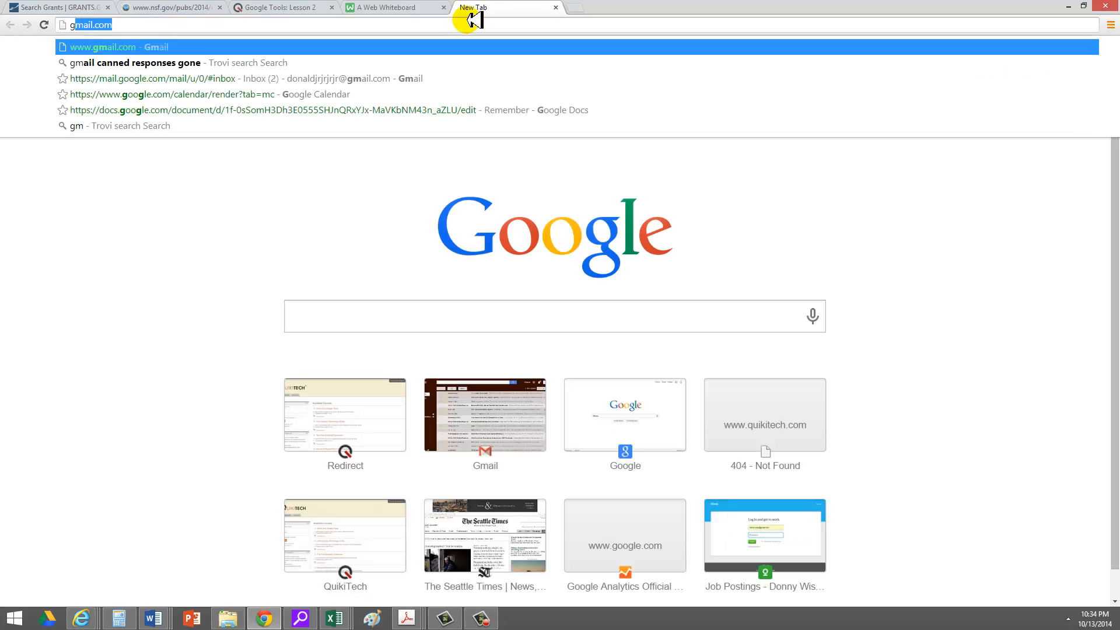
key(Return)
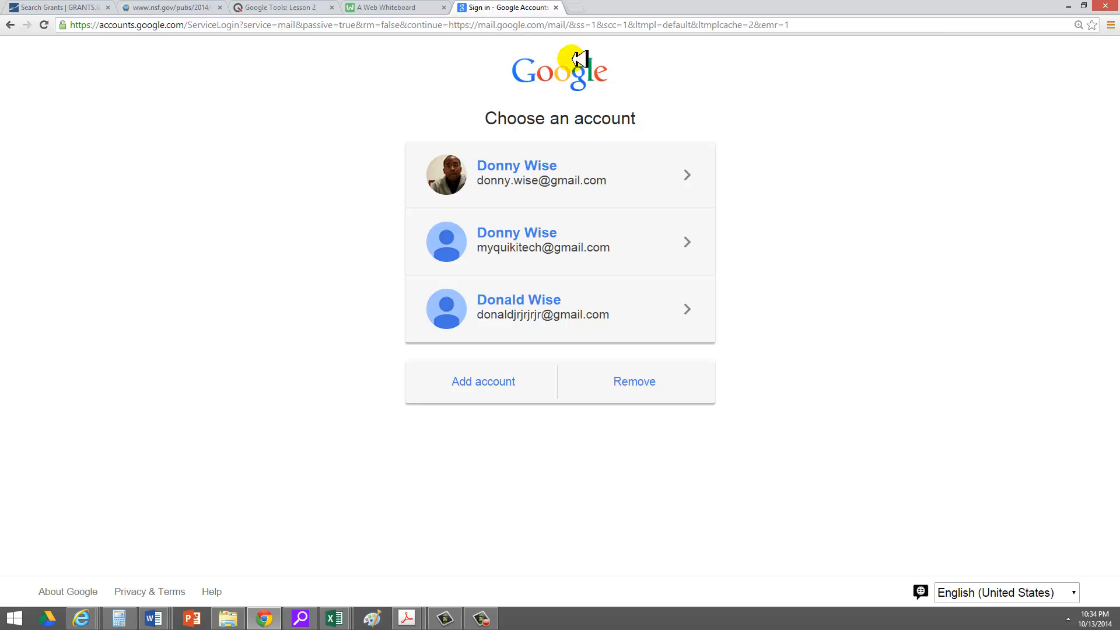
Choose the same account and sign in with its password.
click(550, 303)
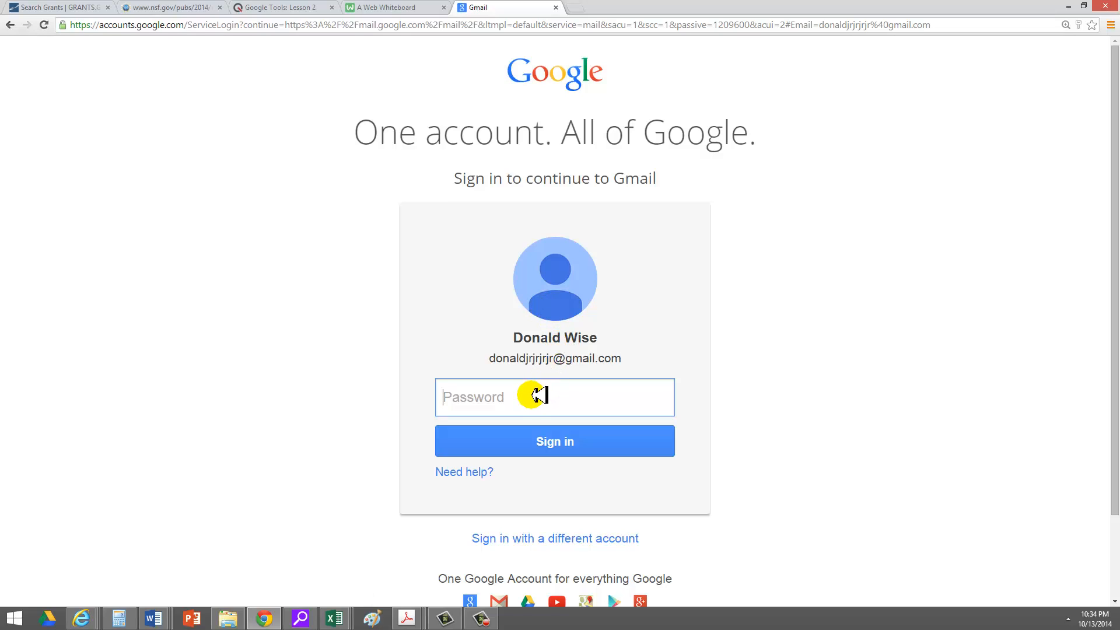
text(••••)
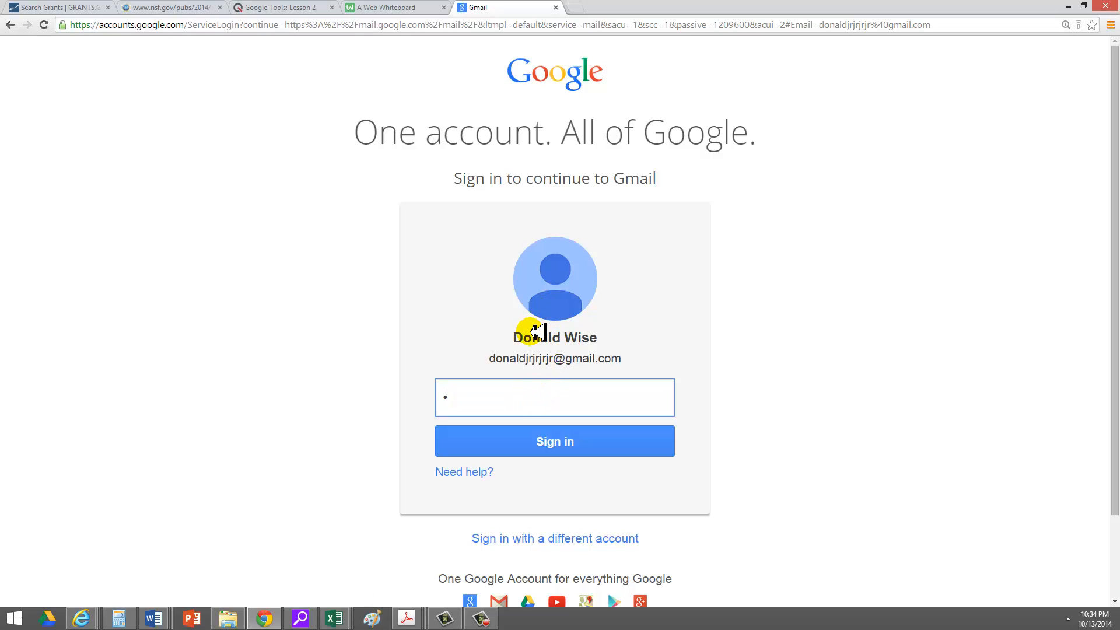
text(••••)
key(Return)
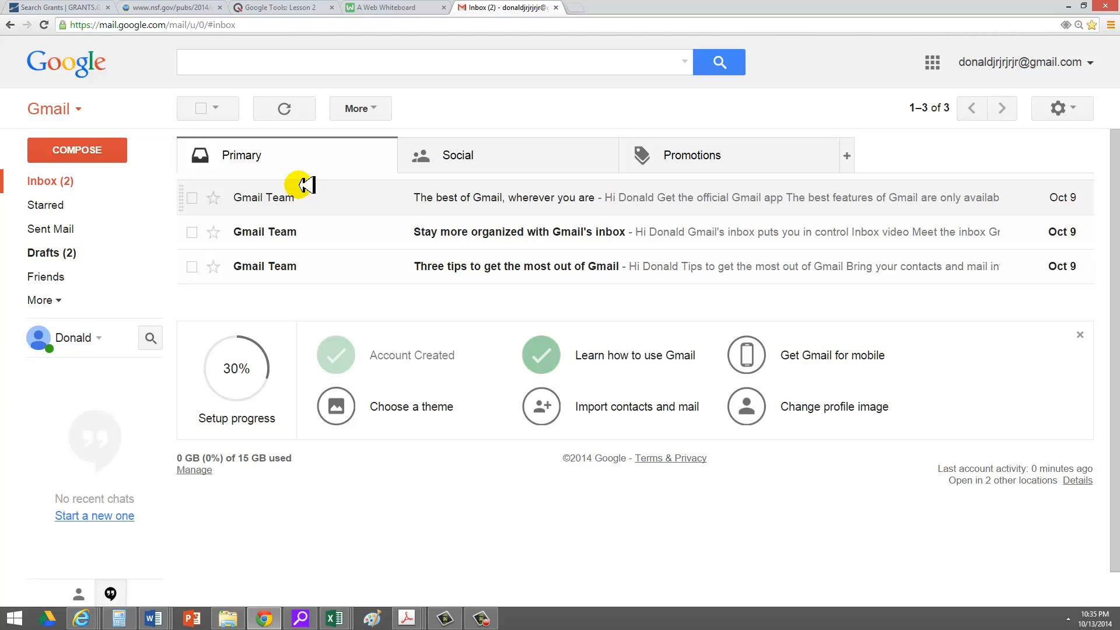
Switch through the NSF and Google Tools: Lesson 2 tabs to the blank web whiteboard.
click(155, 7)
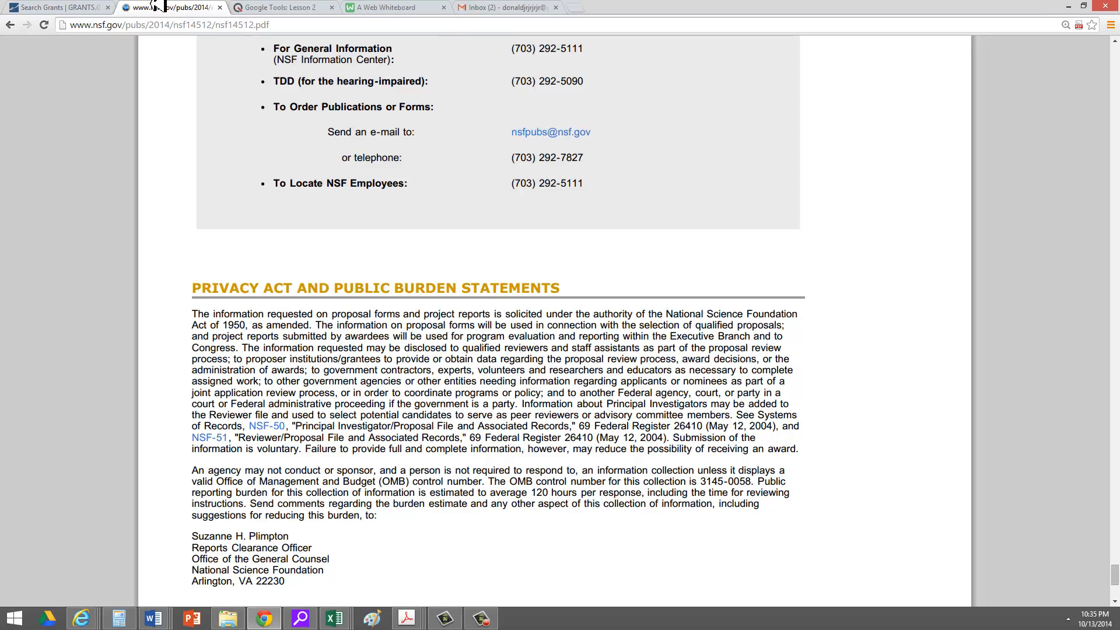
click(282, 6)
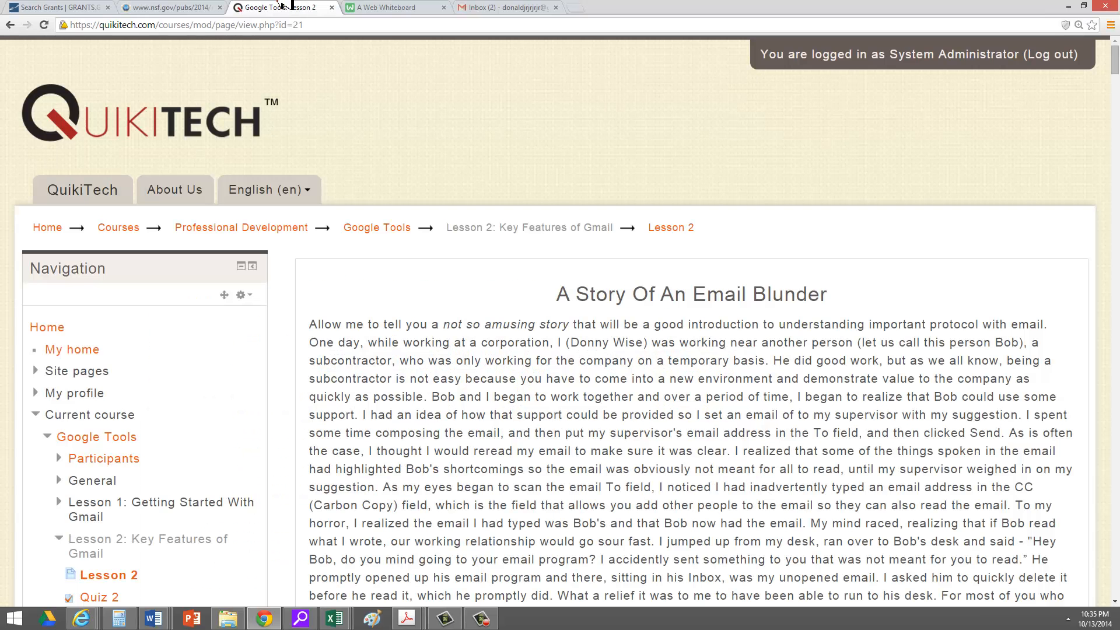
click(401, 7)
click(342, 194)
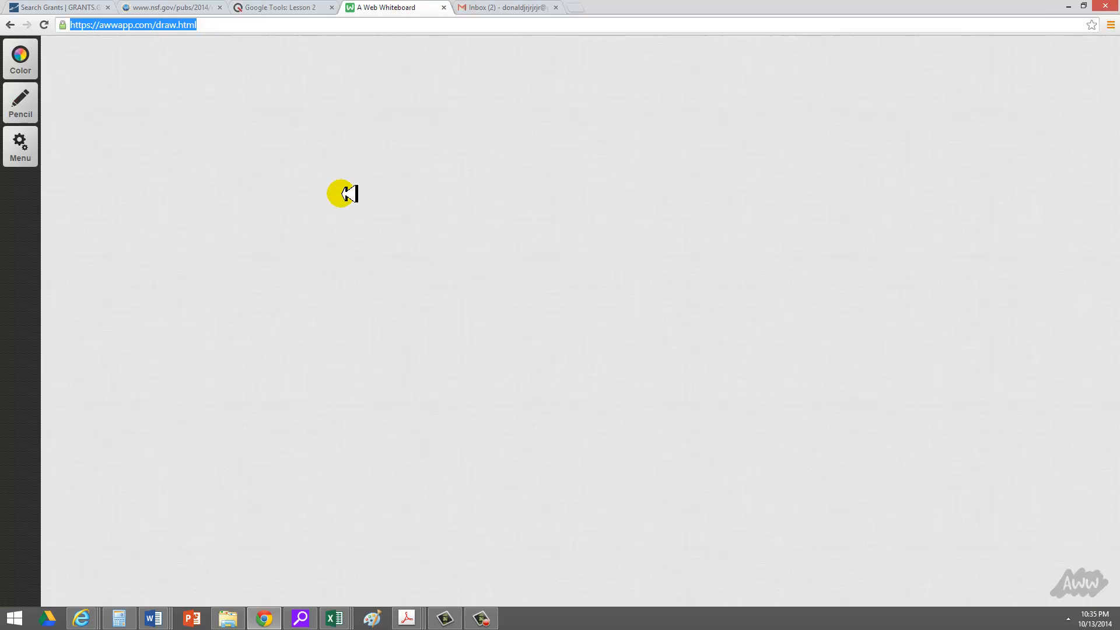
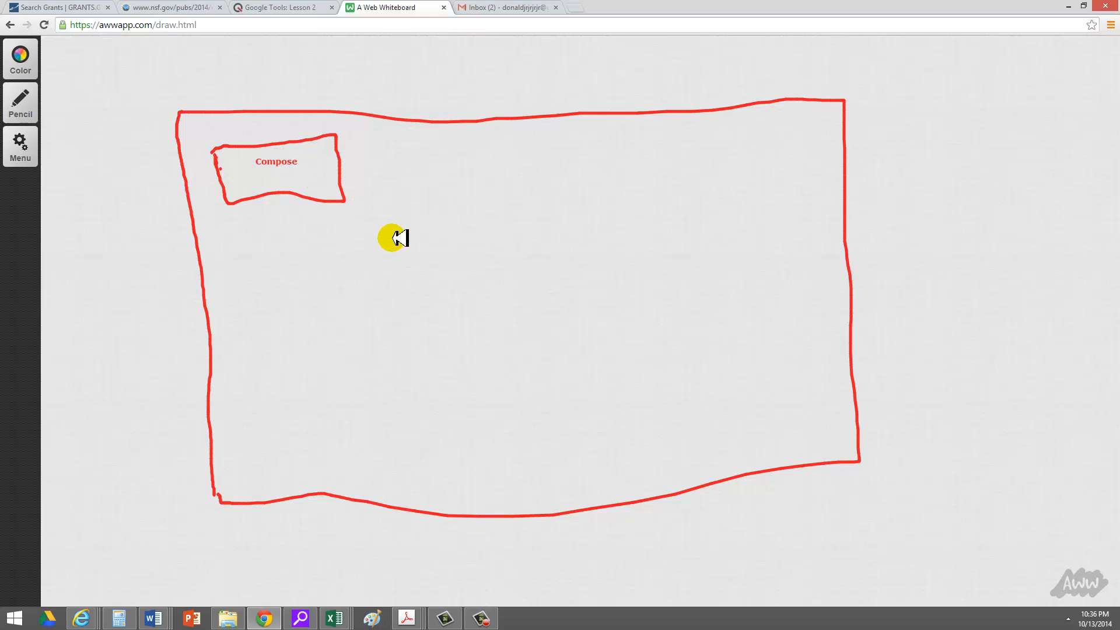
Dismiss the whiteboard text prompt and switch the Pencil to medium width.
click(394, 238)
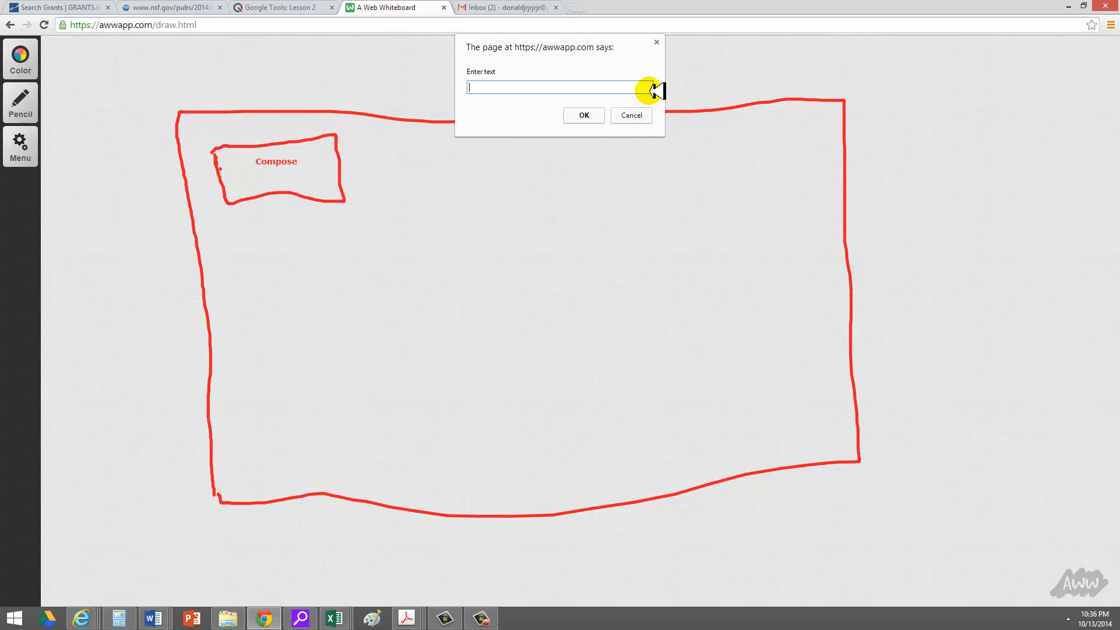
click(633, 115)
click(20, 102)
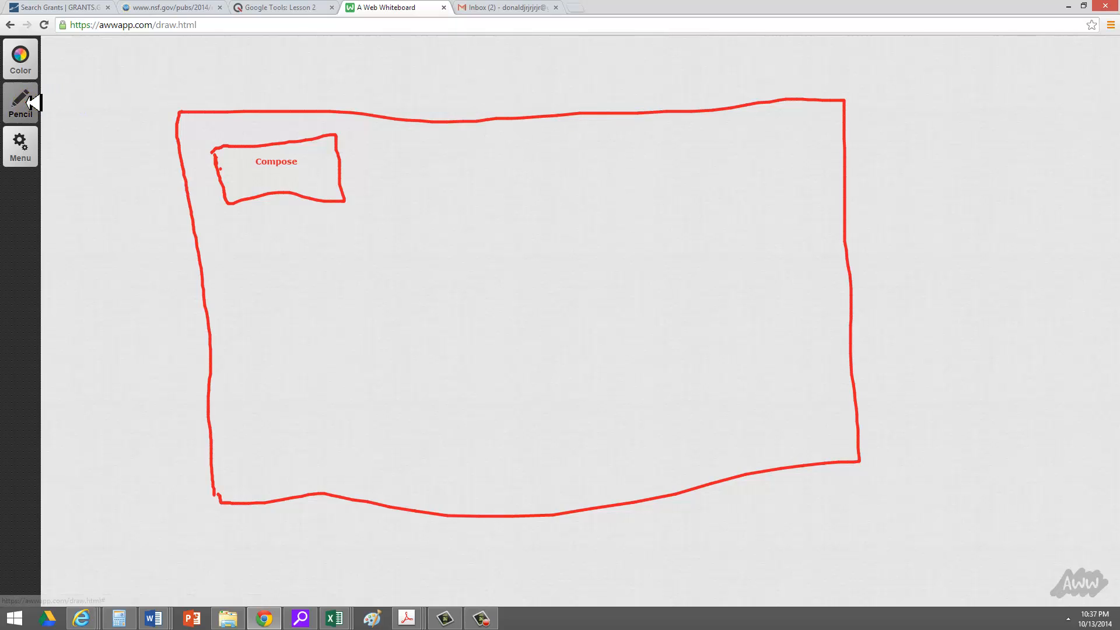
click(91, 102)
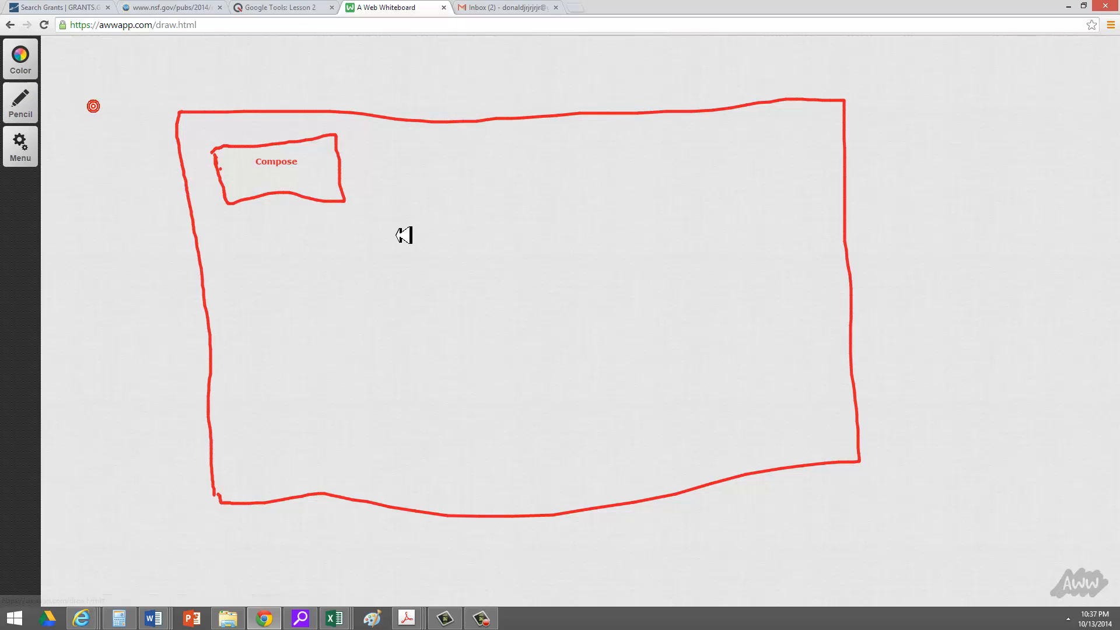
Draw three wavy lines across the window sketch and a tall box on its right.
mouse_move(372, 232)
mouse_down()
mouse_move(432, 247)
mouse_move(593, 235)
mouse_up()
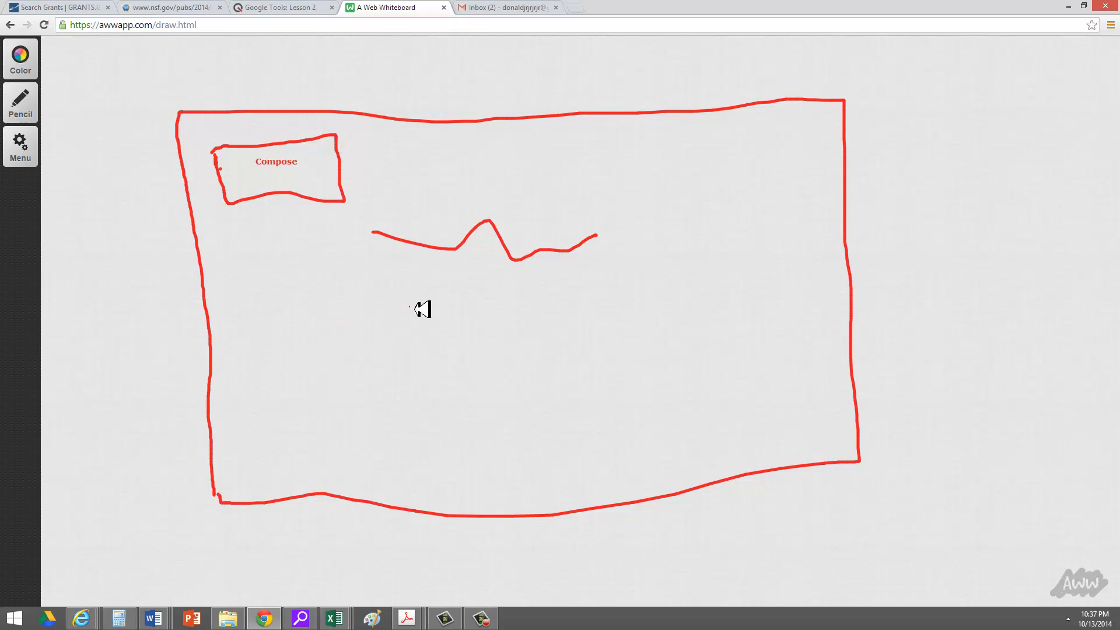
mouse_move(411, 307)
mouse_down()
mouse_move(592, 297)
mouse_move(630, 281)
mouse_up()
drag(416, 346, 639, 326)
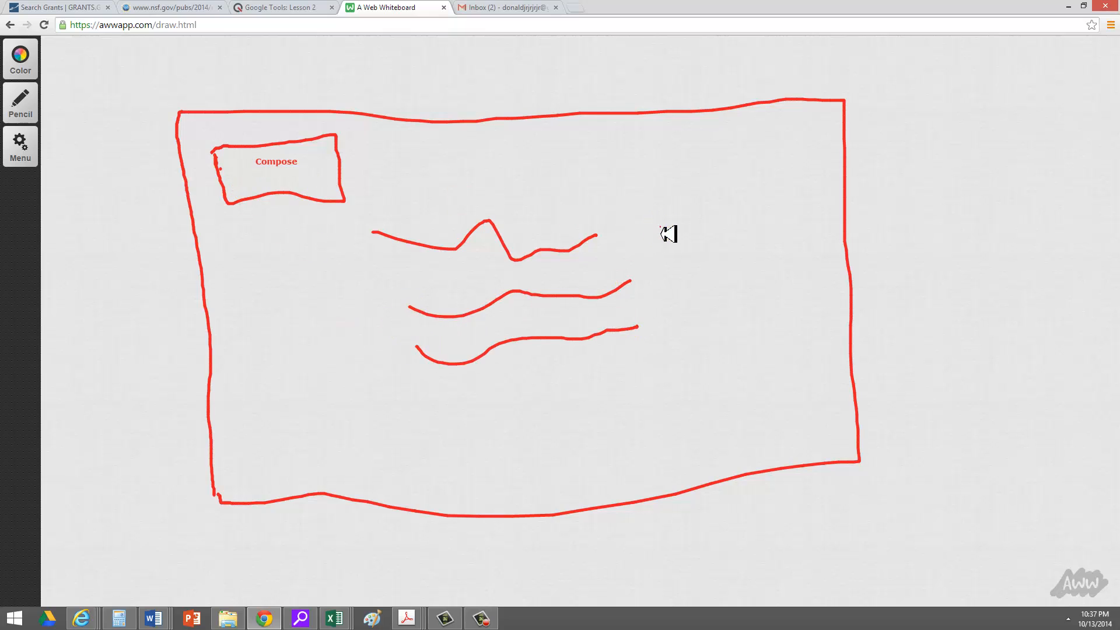
drag(660, 226, 704, 417)
mouse_move(660, 226)
mouse_down()
mouse_move(828, 221)
mouse_move(848, 362)
mouse_move(840, 447)
mouse_move(716, 449)
mouse_up()
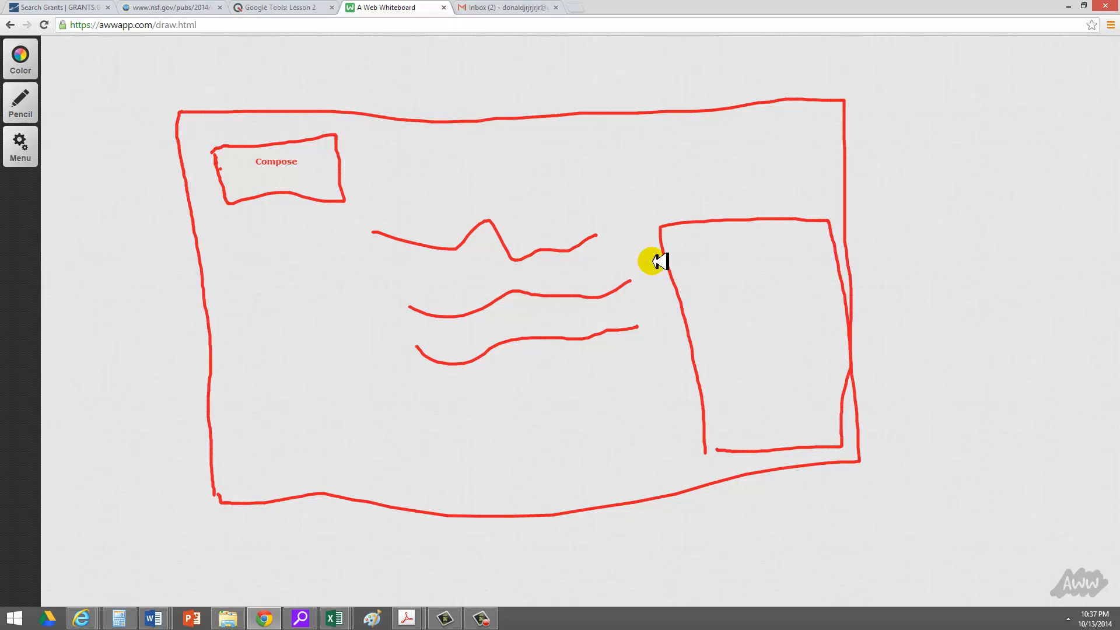
Add the text label 'To:' at the top of the right-hand box.
click(20, 102)
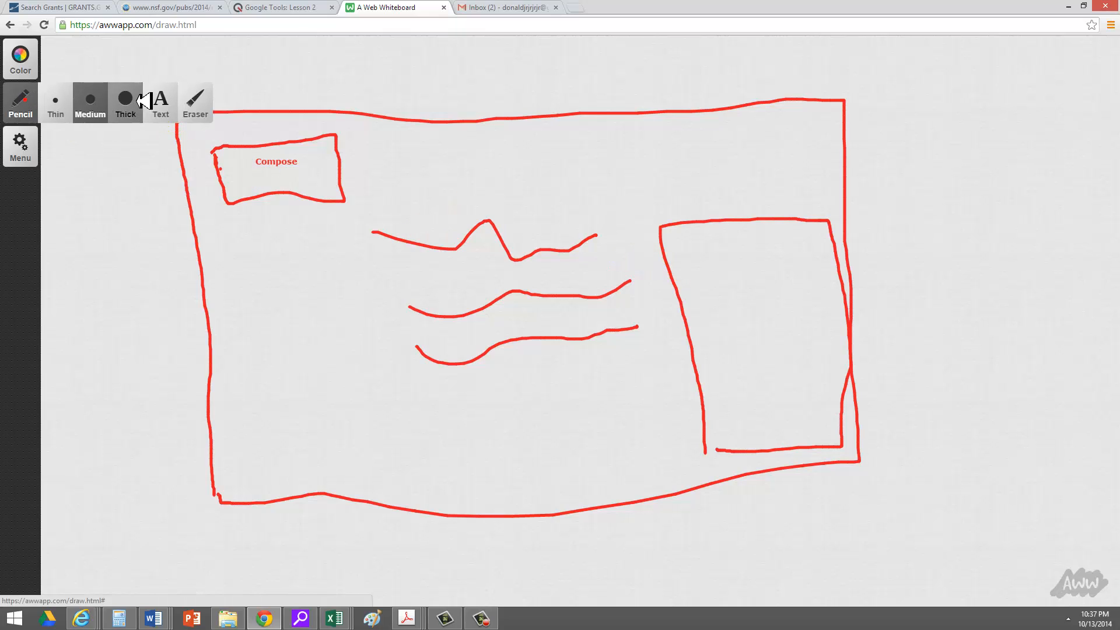
click(165, 104)
click(672, 237)
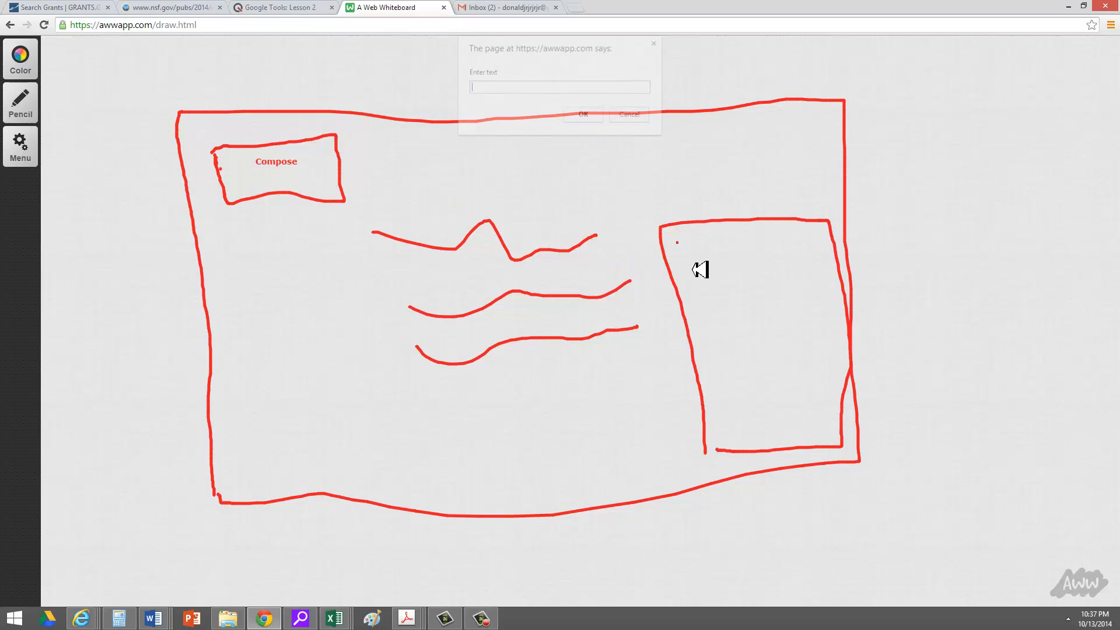
click(727, 269)
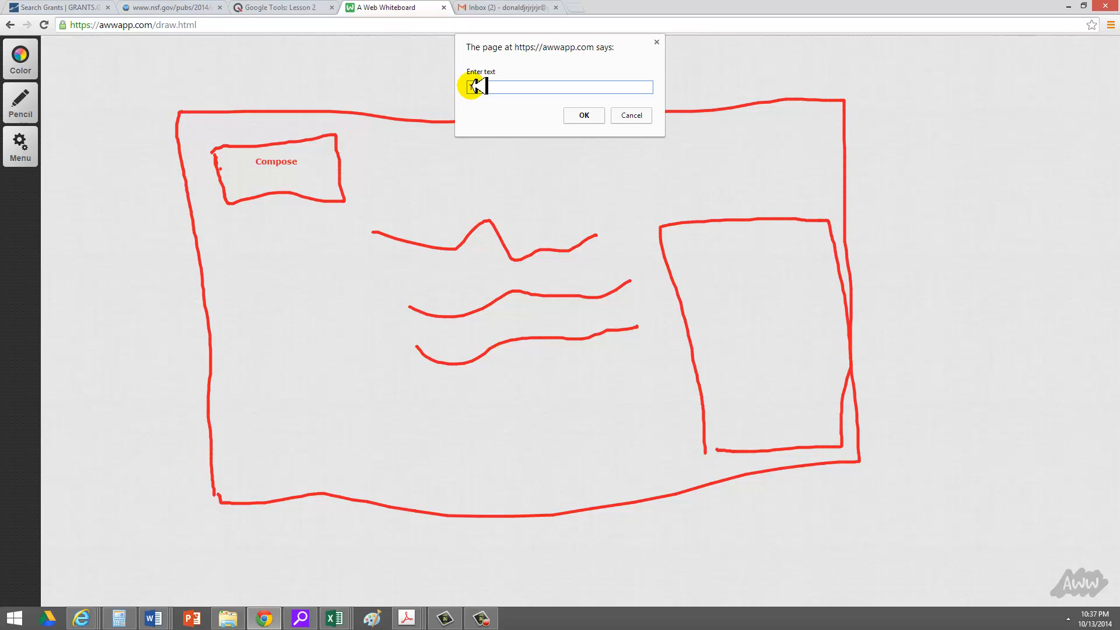
text(To:)
key(Return)
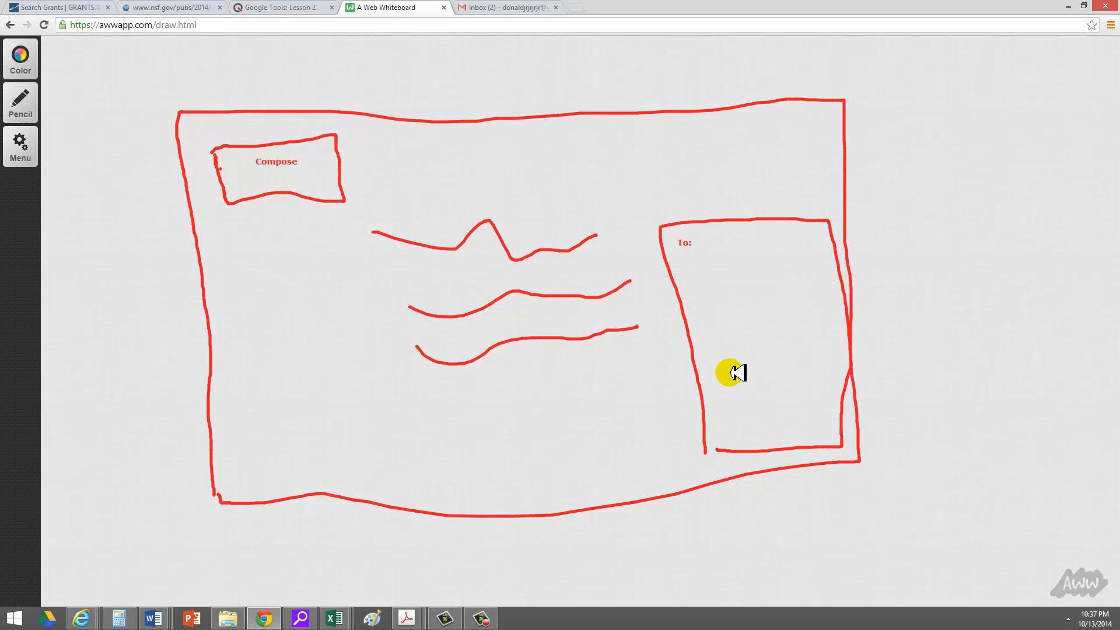
With a medium pen, draw a rounded shape and a small box near the bottom.
click(21, 104)
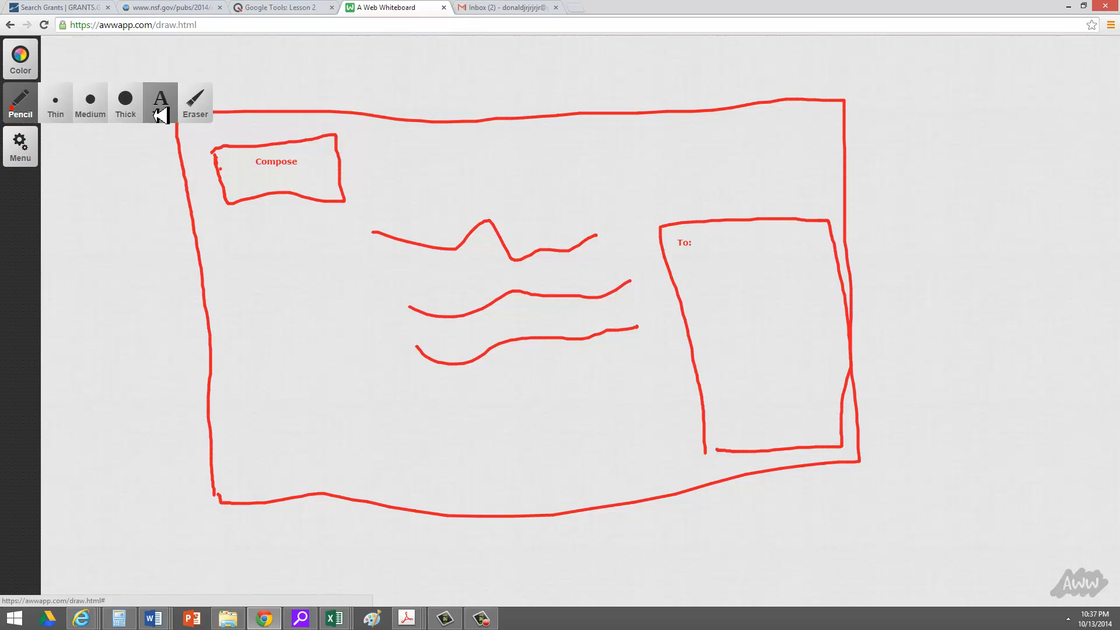
click(87, 113)
mouse_move(706, 321)
mouse_down()
mouse_move(708, 405)
mouse_move(790, 445)
mouse_move(818, 355)
mouse_move(700, 327)
mouse_up()
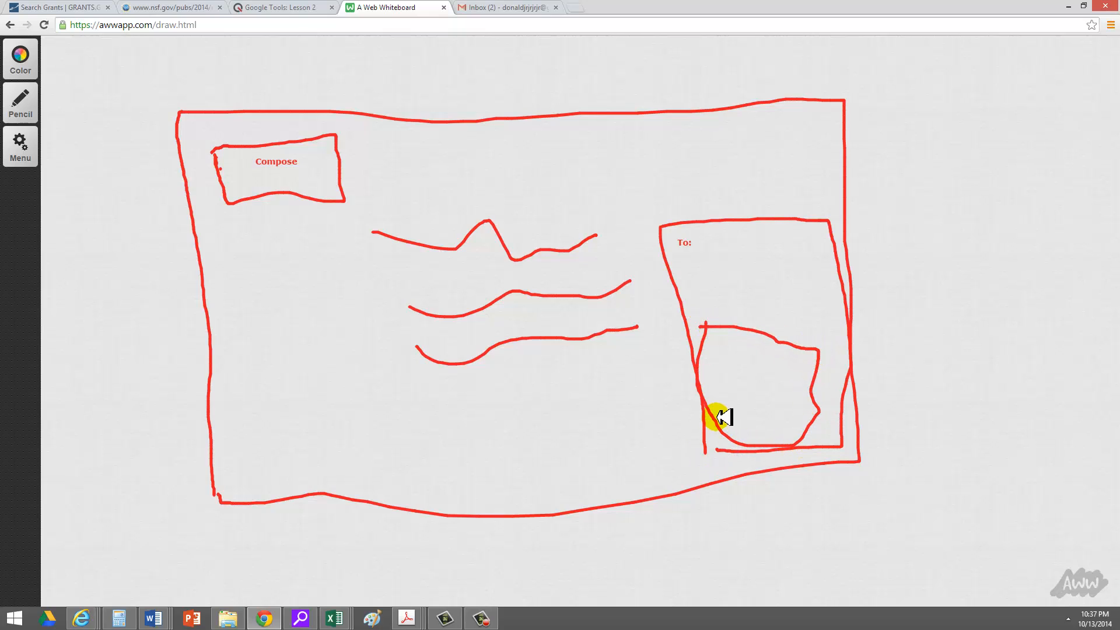
mouse_move(722, 413)
mouse_down()
mouse_move(725, 432)
mouse_move(770, 432)
mouse_move(768, 405)
mouse_move(724, 413)
mouse_up()
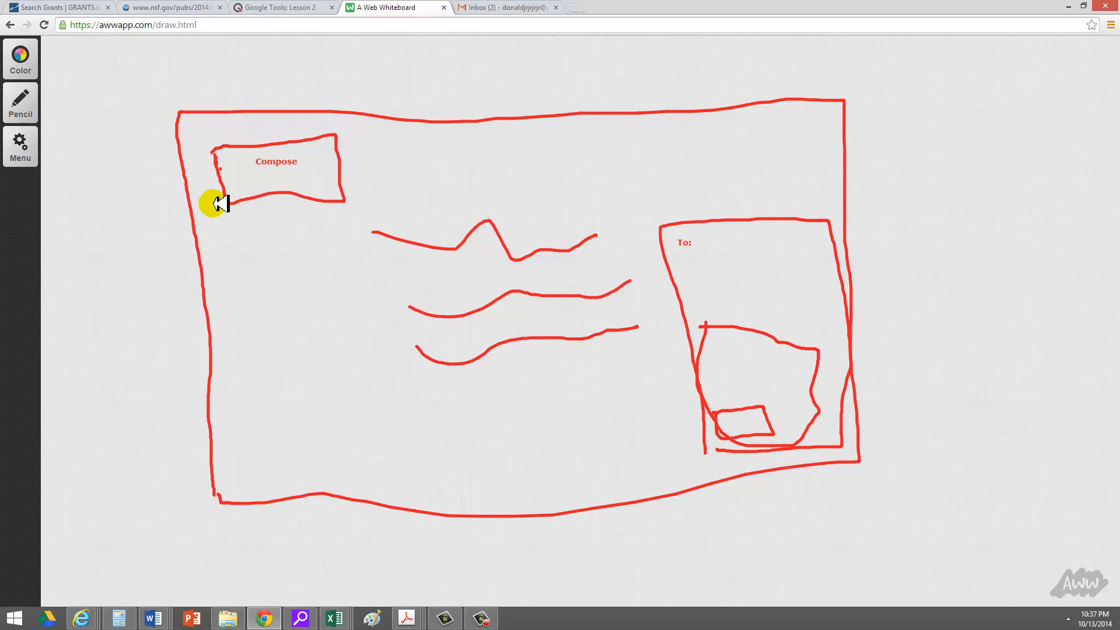
Label the small box 'Send', then return to the Gmail inbox tab.
click(45, 108)
click(161, 104)
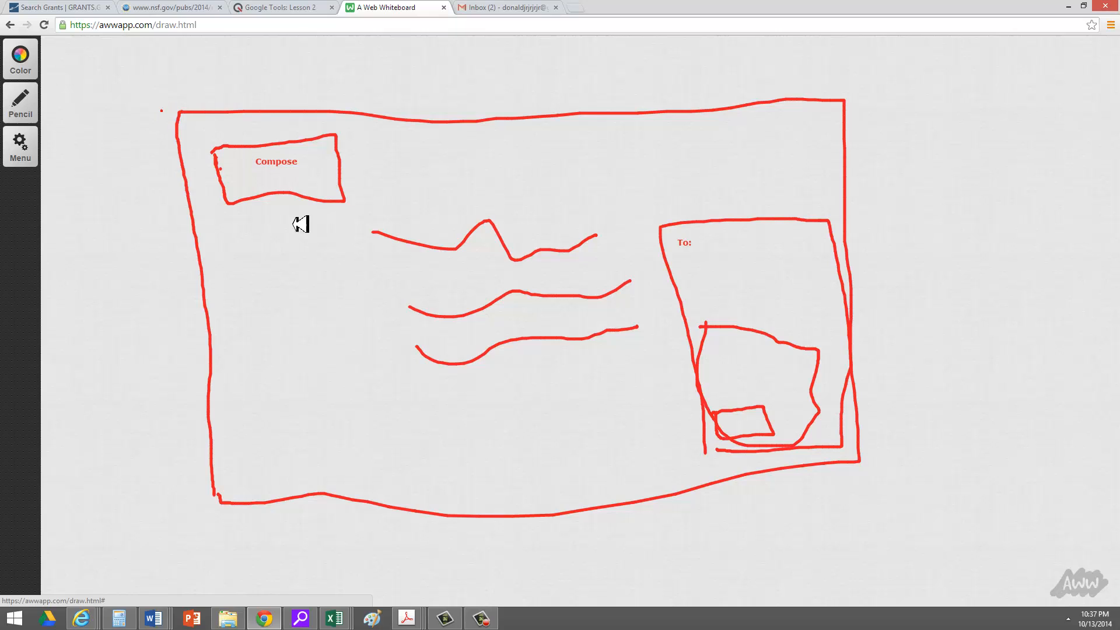
click(738, 424)
text(Send)
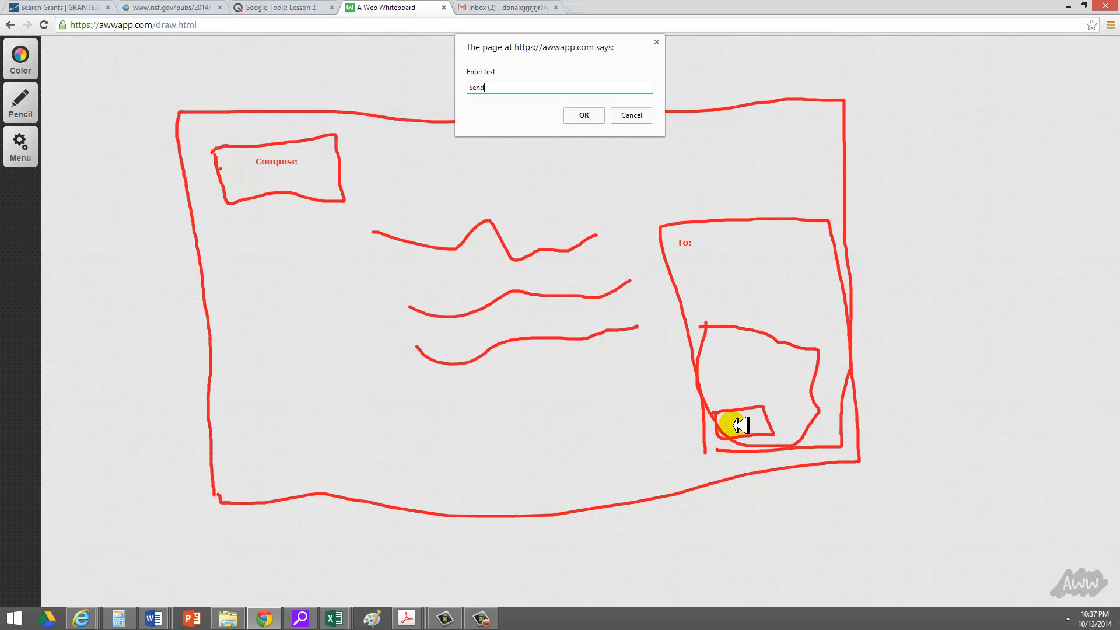
key(Return)
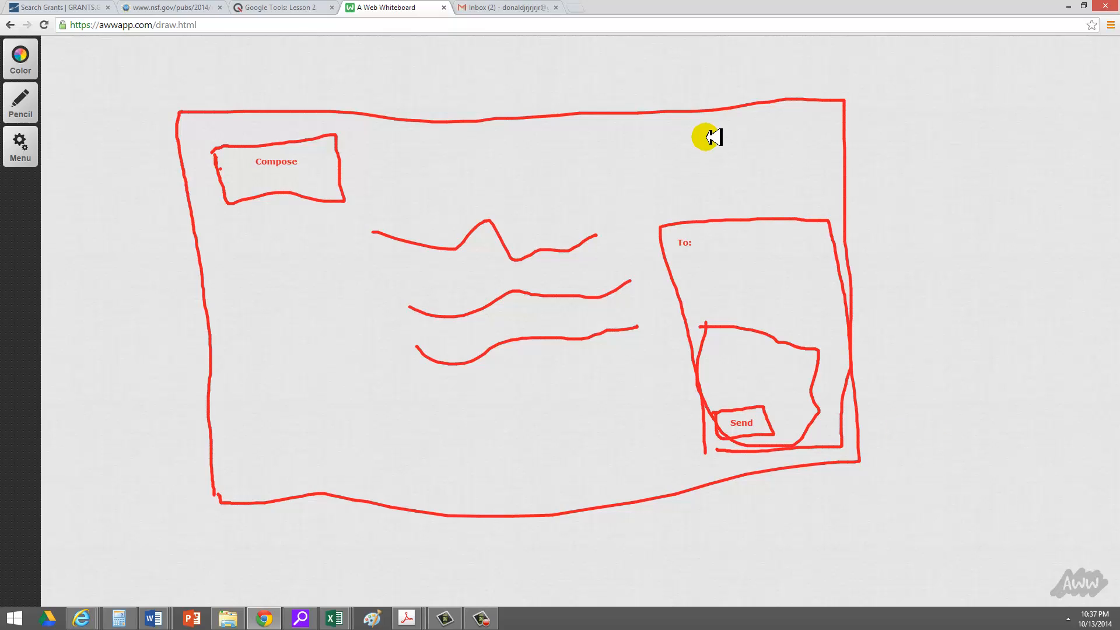
click(511, 7)
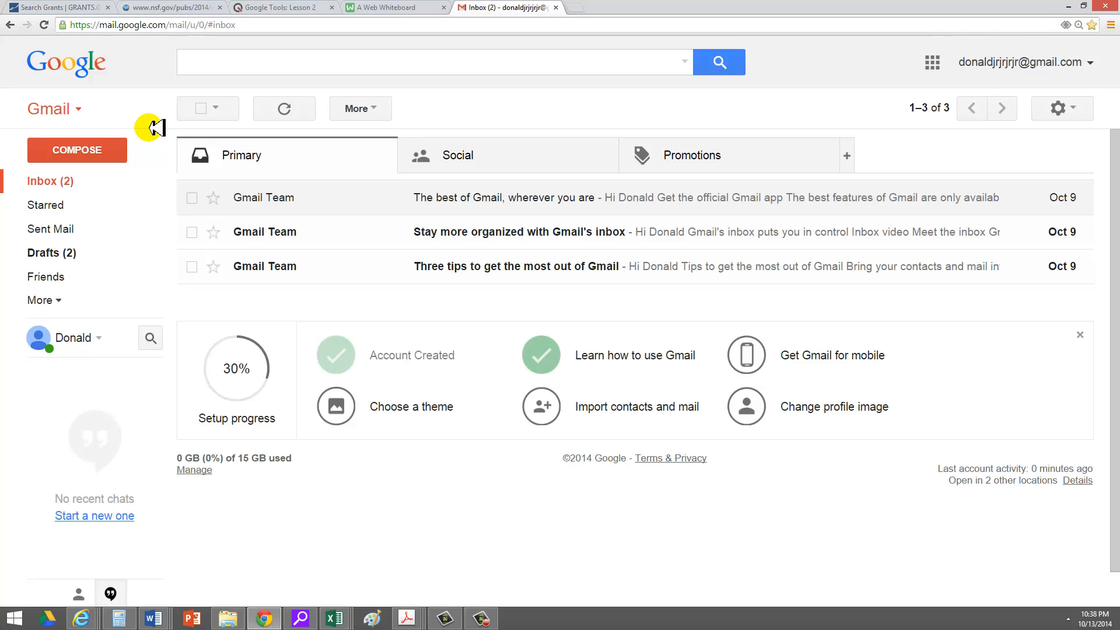
Compose a message to the suggested contact with subject '1 way to use Gmail and Google tools in the classroom'.
click(97, 150)
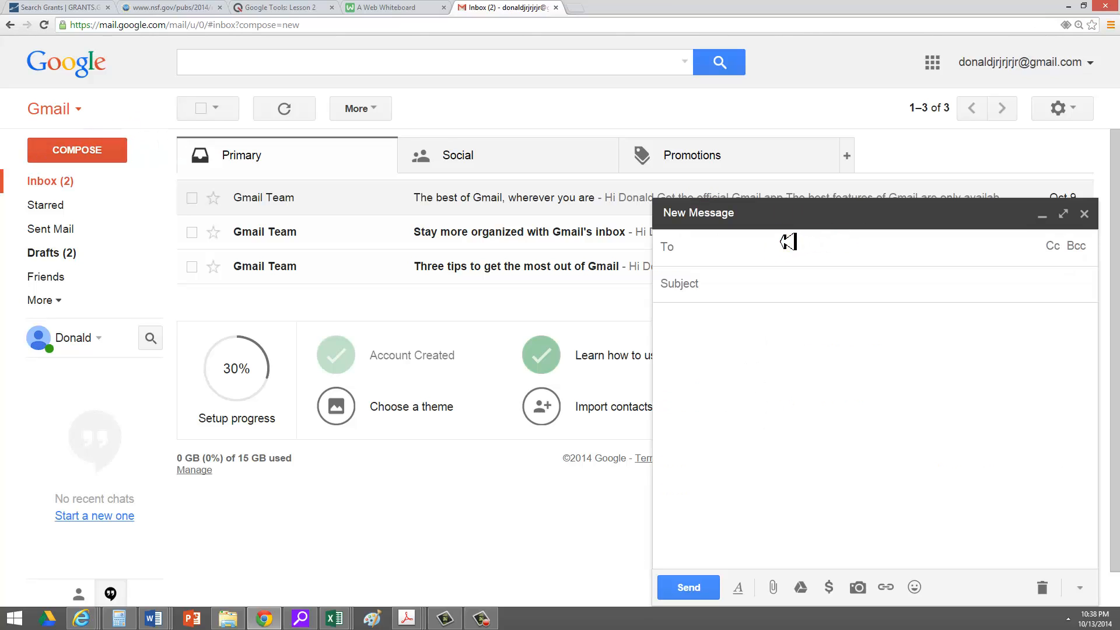
text(donny)
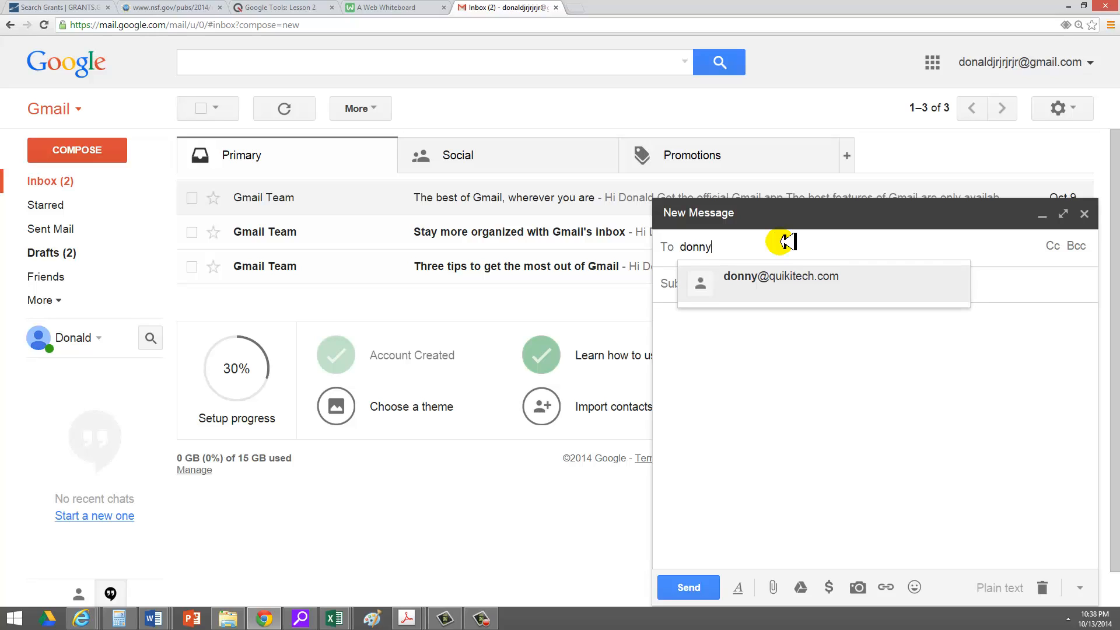
key(Return)
click(752, 276)
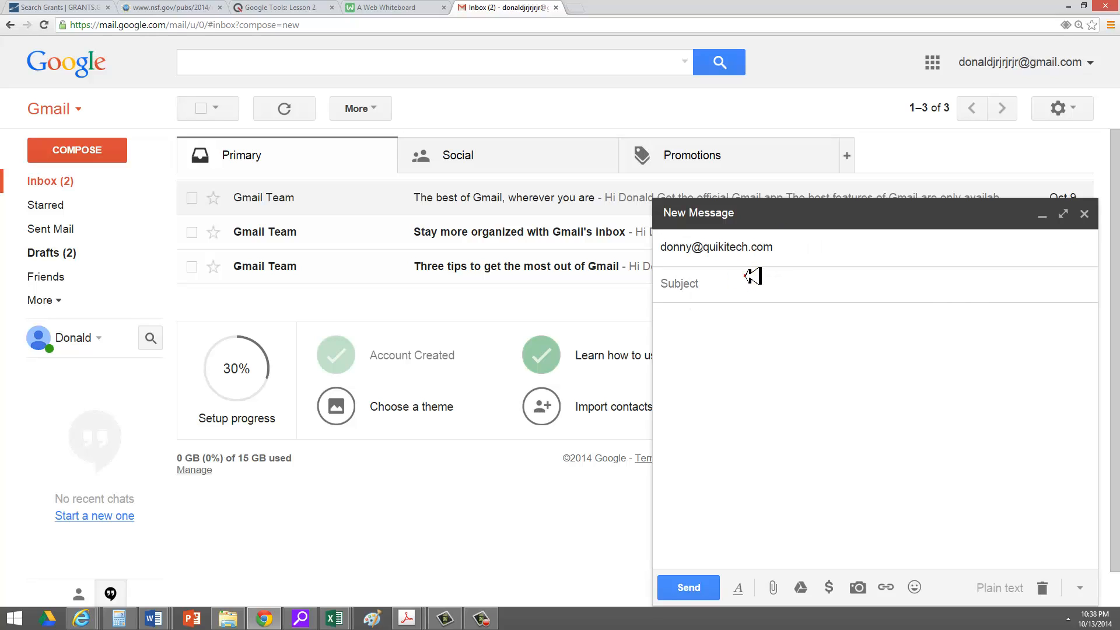
click(752, 276)
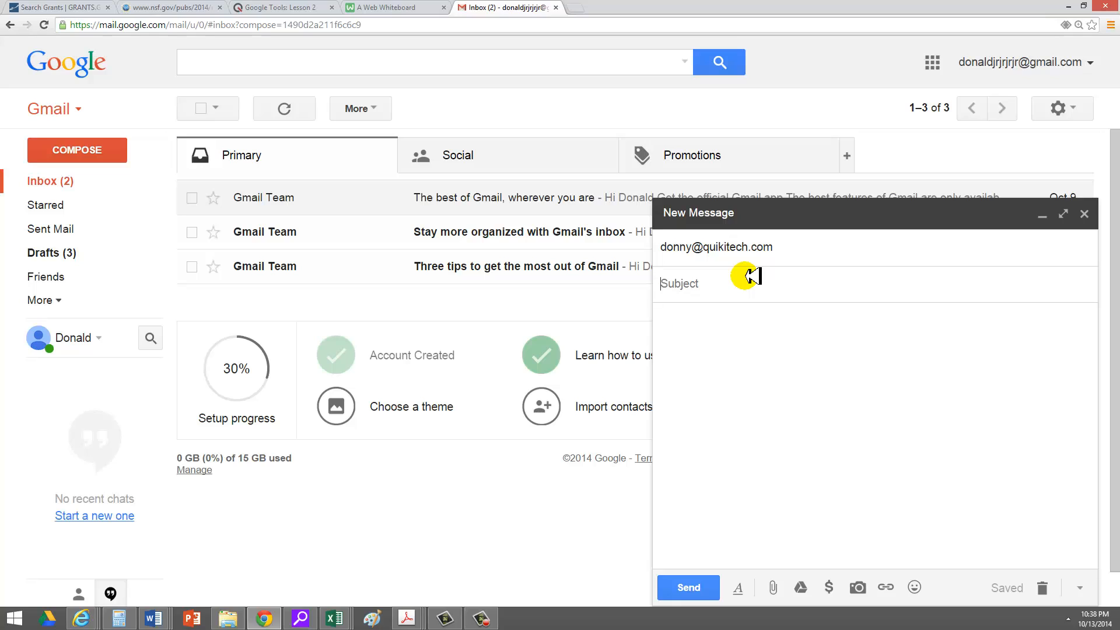
text(1 way to use Gmail and)
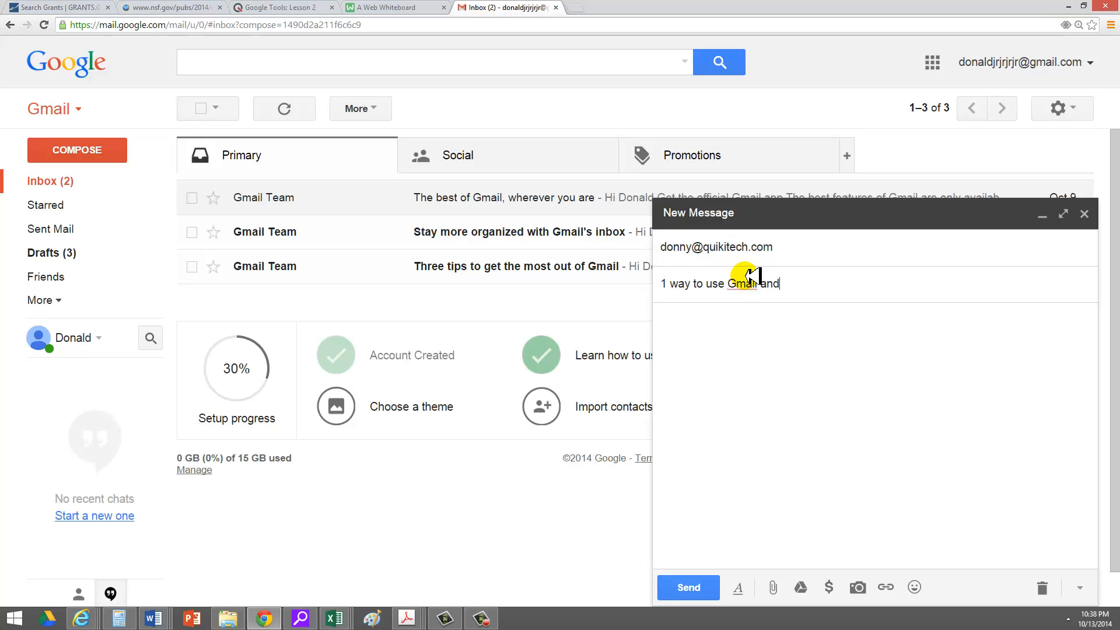
text( Google tools in the classroom)
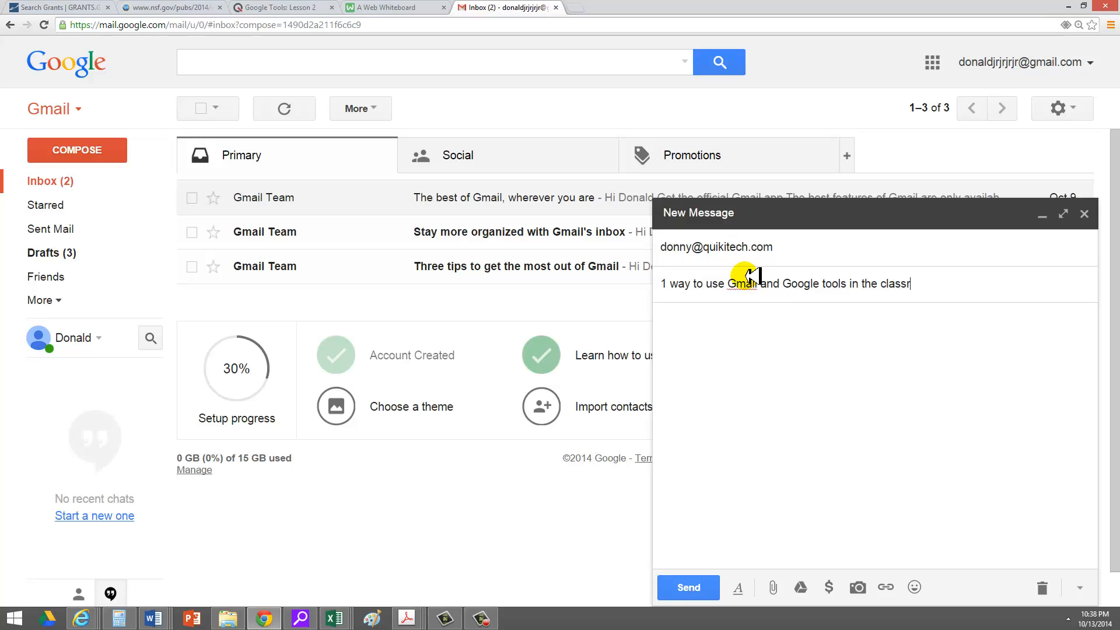
key(Tab)
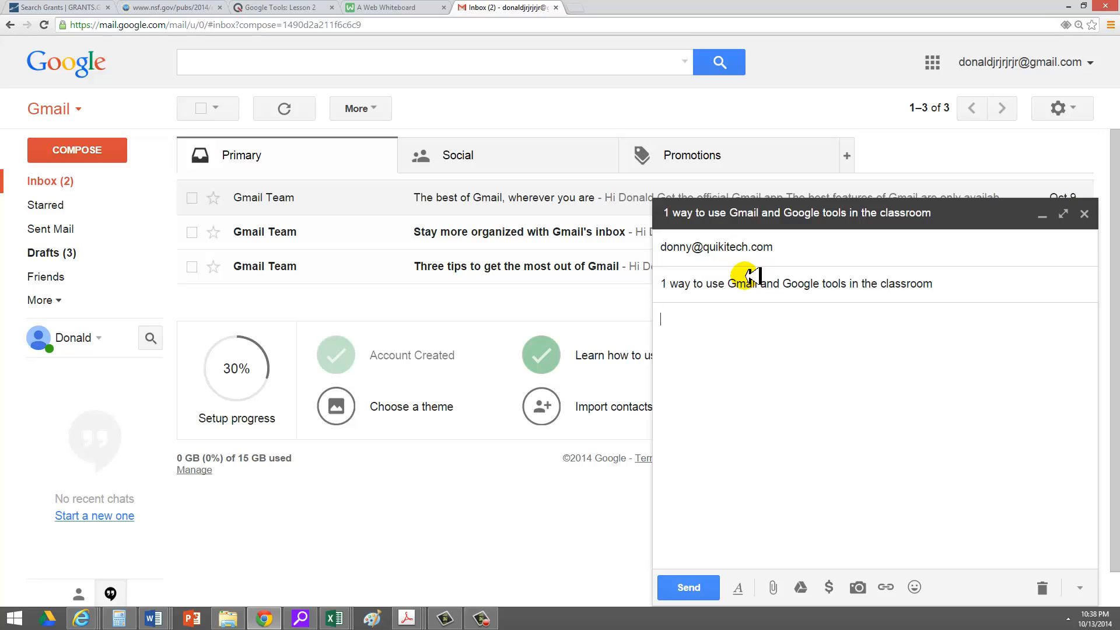
Type the greeting and paragraph about emailing parents what the homework will be that week.
text(Dear InstructoOne way to u)
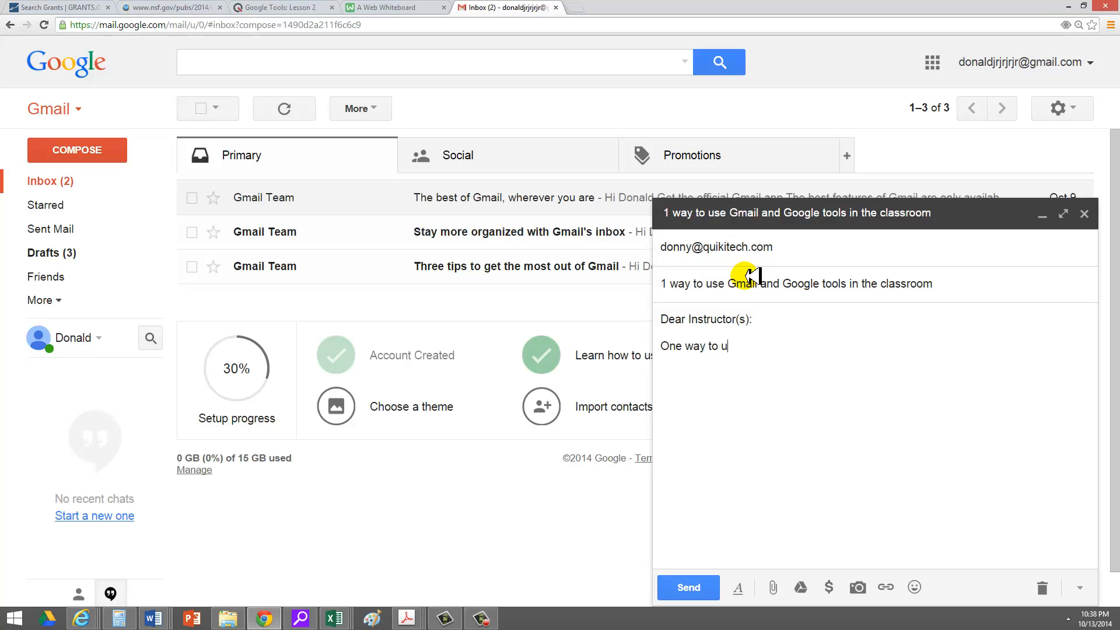
text(se Gmail in m )
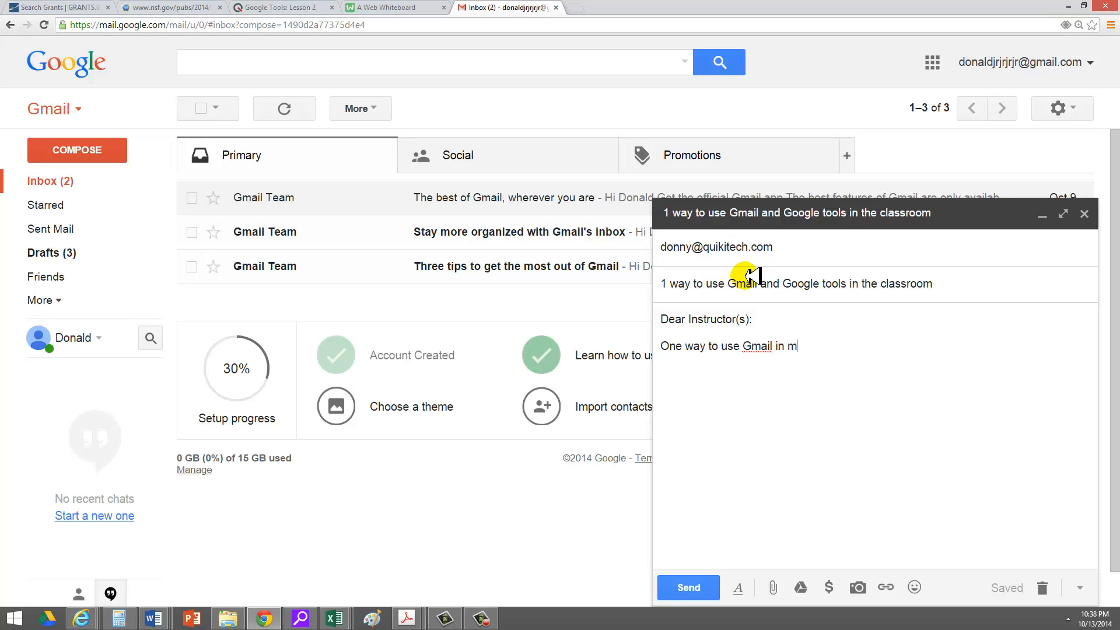
text(y classroom is )
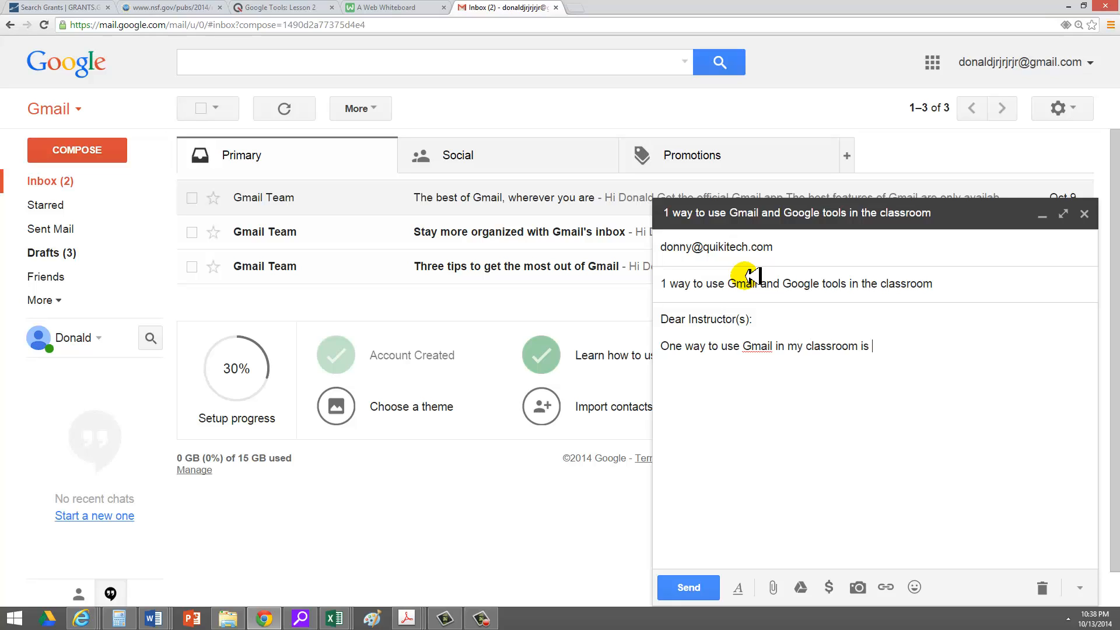
text(to at some point in the year, get all the)
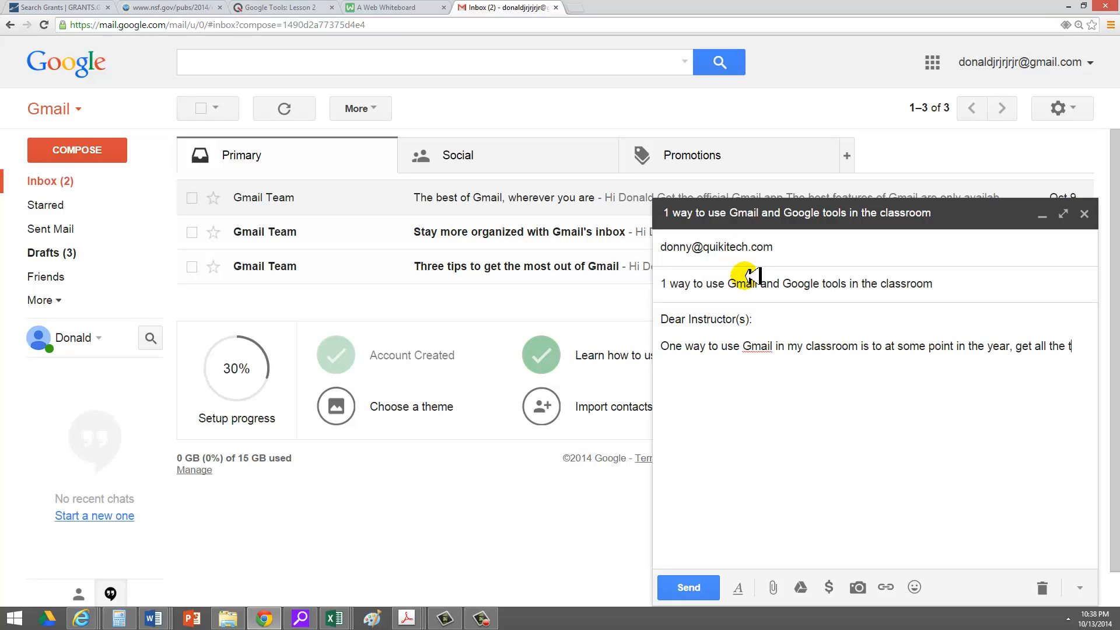
text( parents' email address)
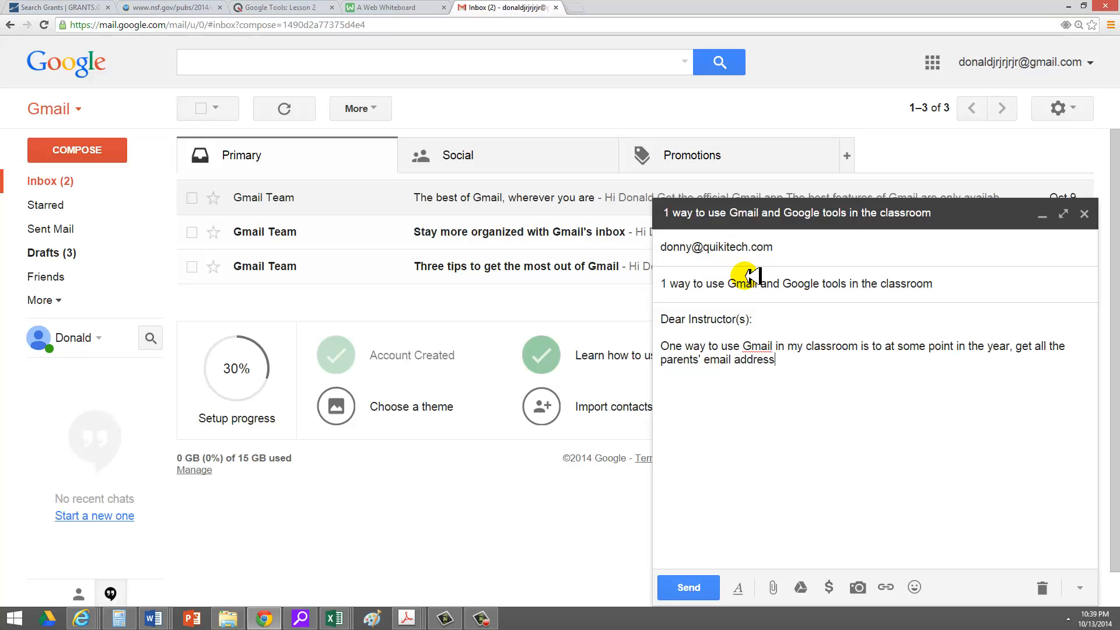
text(es and then begin to use Gmail to send them)
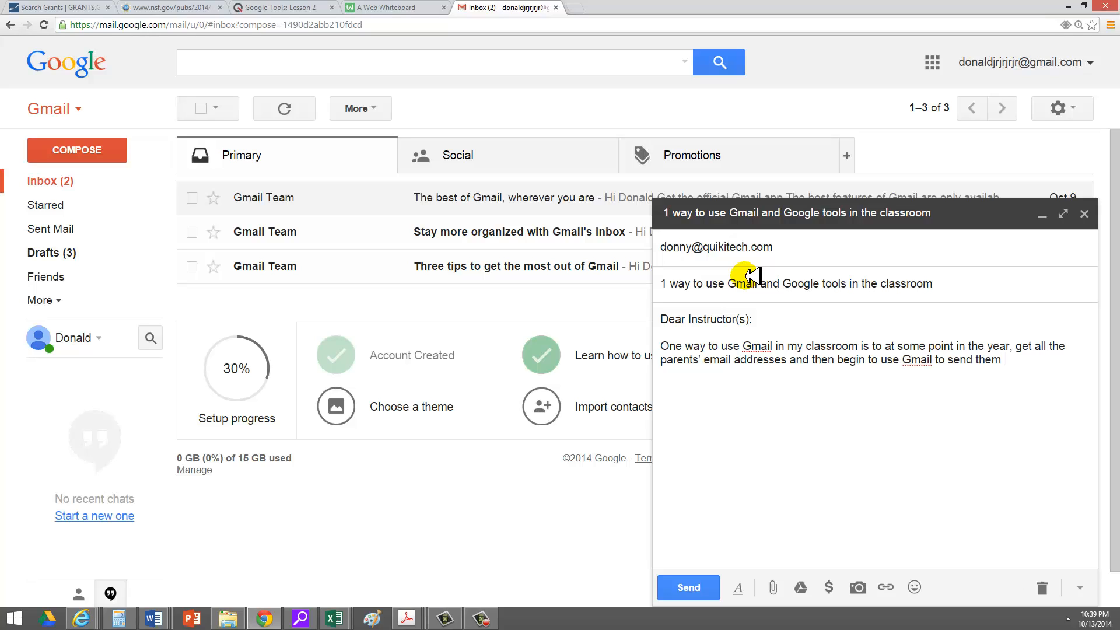
text( a note on what the homeo)
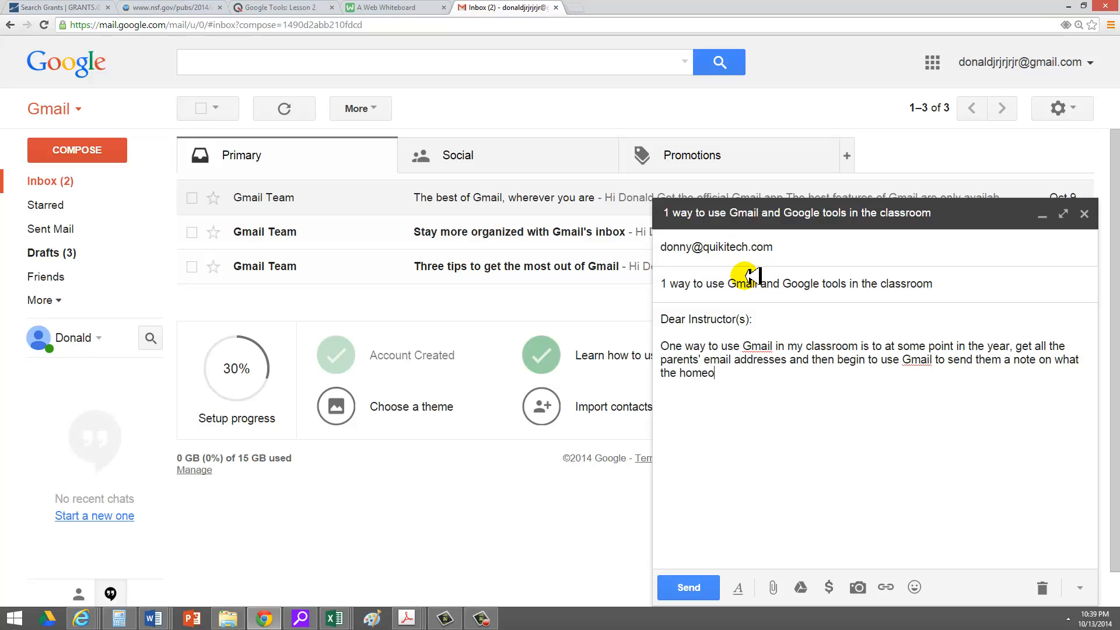
key(BackSpace)
text(work will be for that week.)
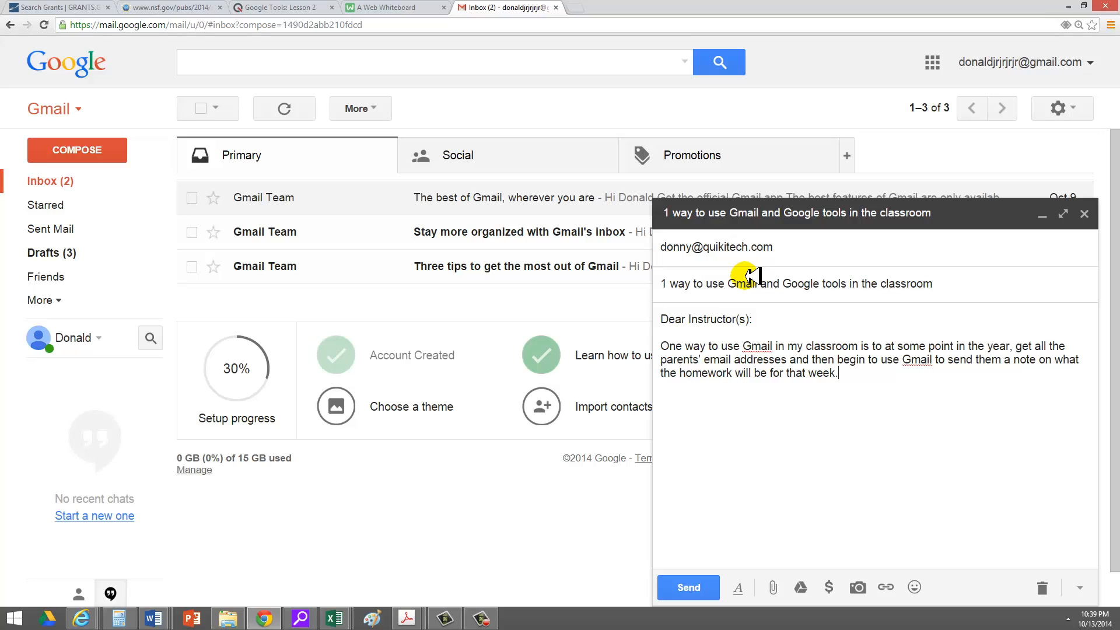
Add the 'Sincerely,' closing followed by the sender's name.
key(Return)
key(Return)
text(Sincerely,)
key(Return)
text(Donny)
key(BackSpace)
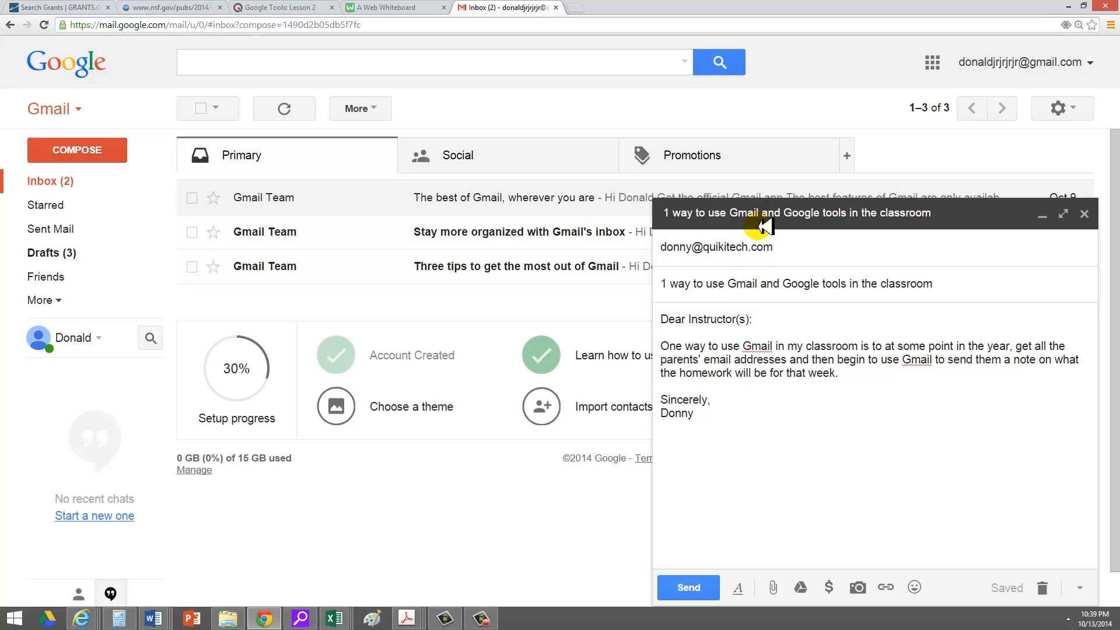
mouse_move(766, 244)
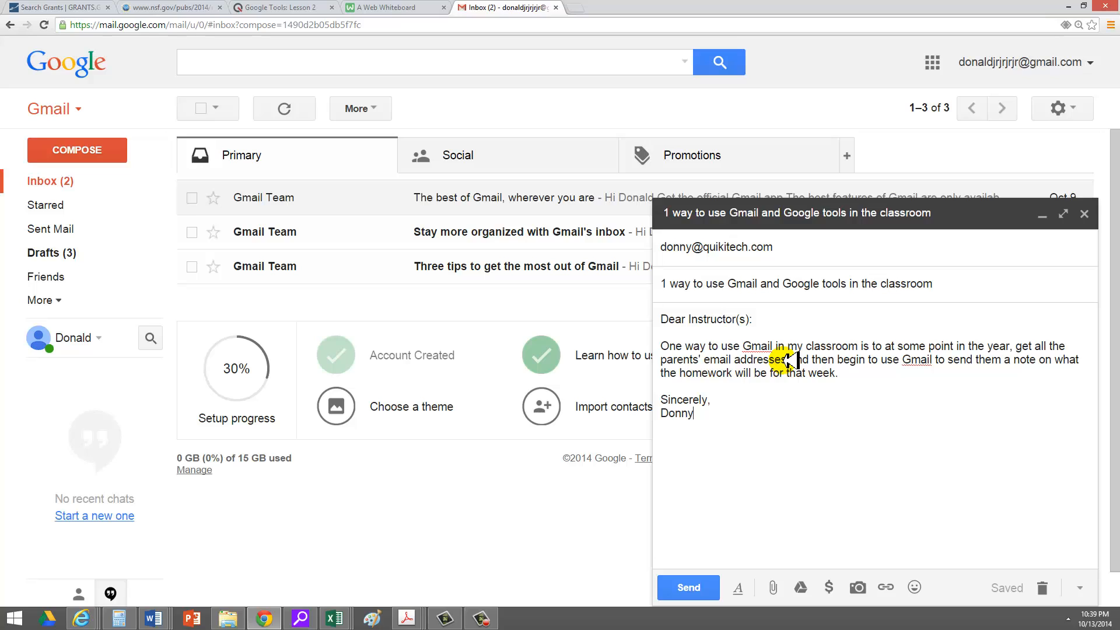
click(715, 398)
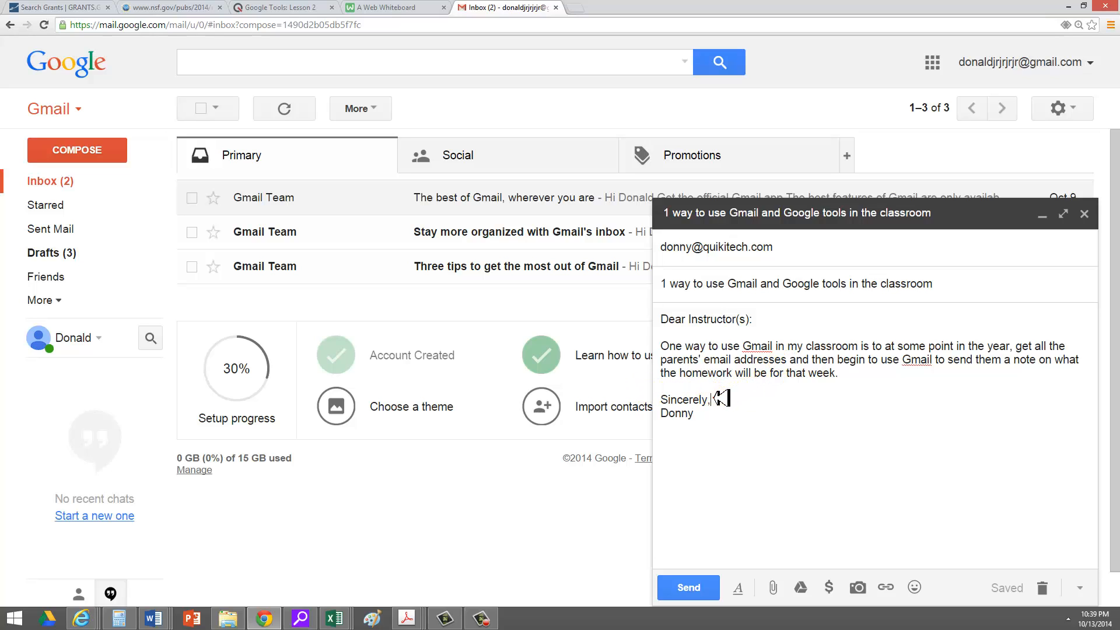
mouse_move(721, 399)
mouse_down()
mouse_move(665, 402)
mouse_move(706, 415)
mouse_move(665, 417)
mouse_up()
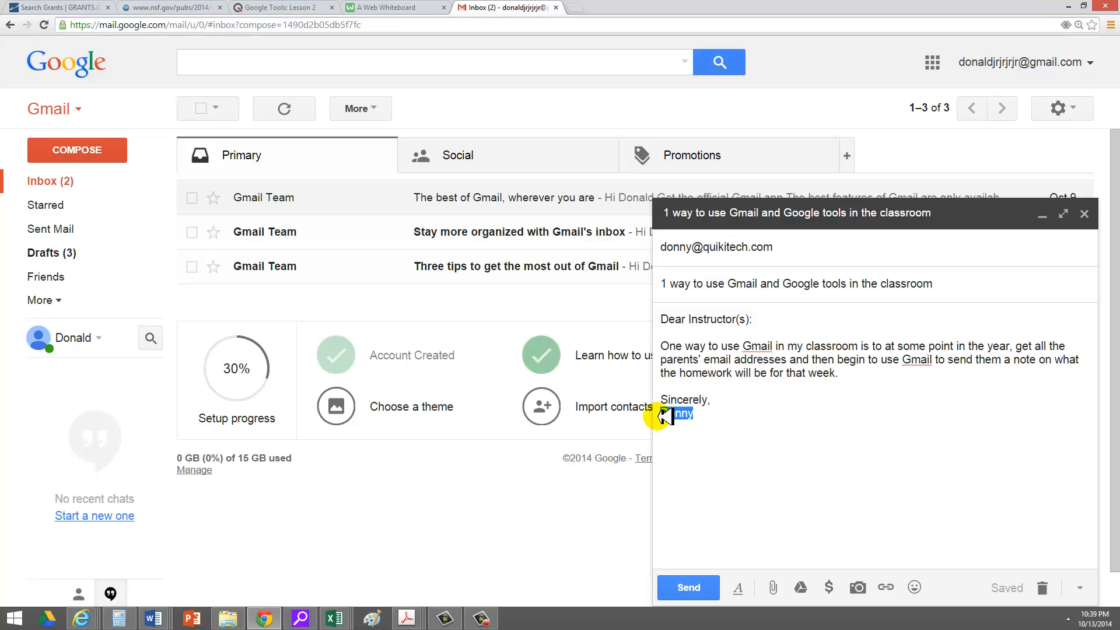
drag(665, 415, 660, 414)
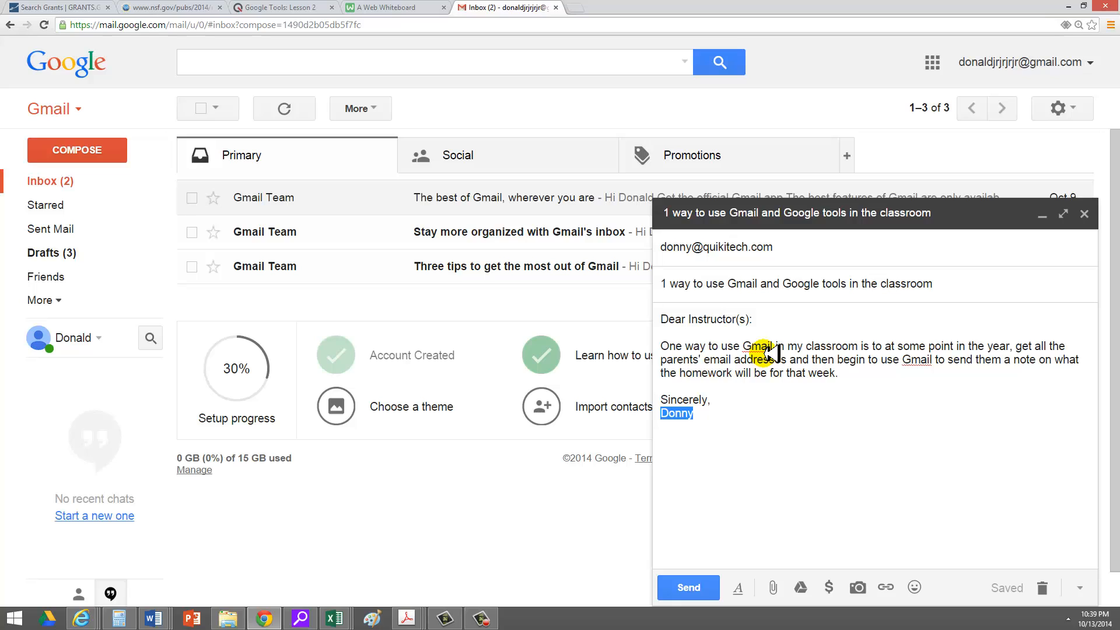
Open Settings from the gear menu to reach the General settings page.
click(1075, 106)
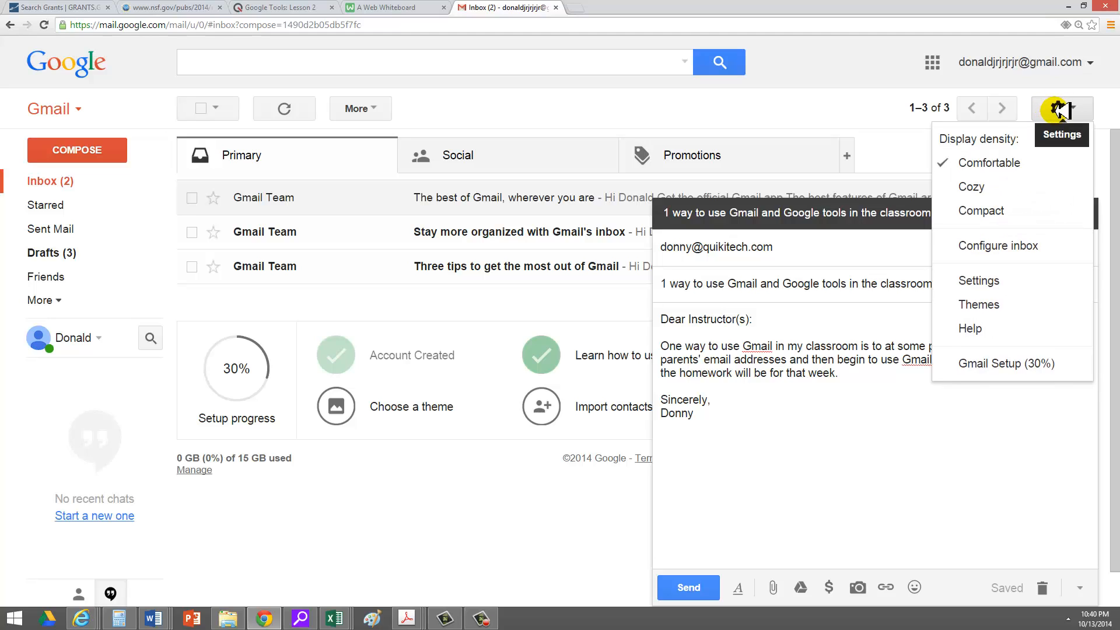
click(1013, 280)
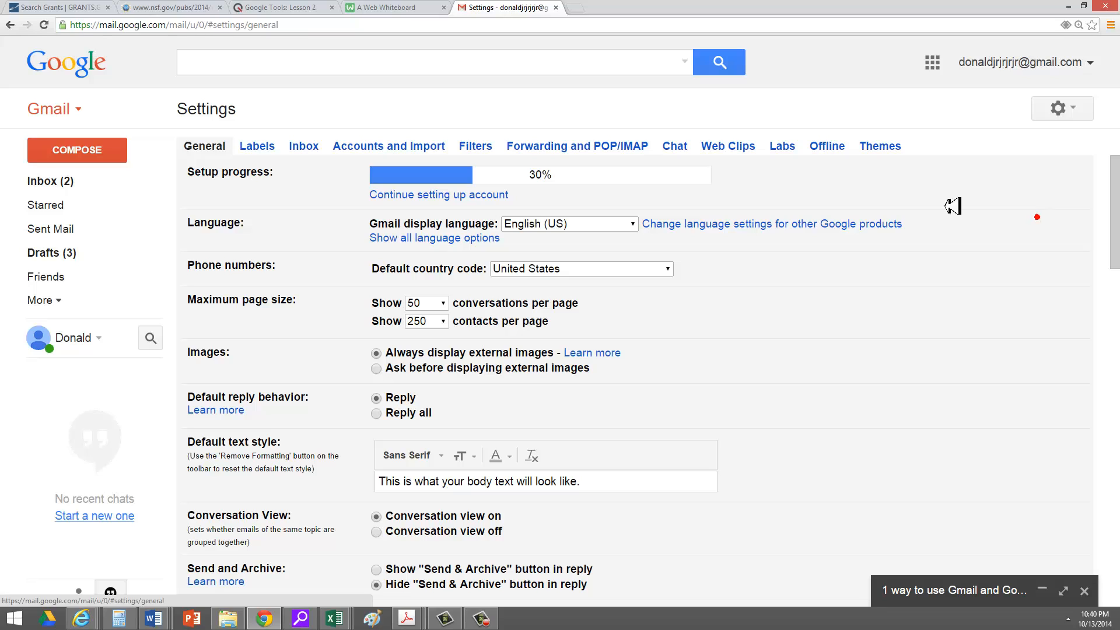
Enable Canned Responses on the Labs tab and save the changes.
click(781, 146)
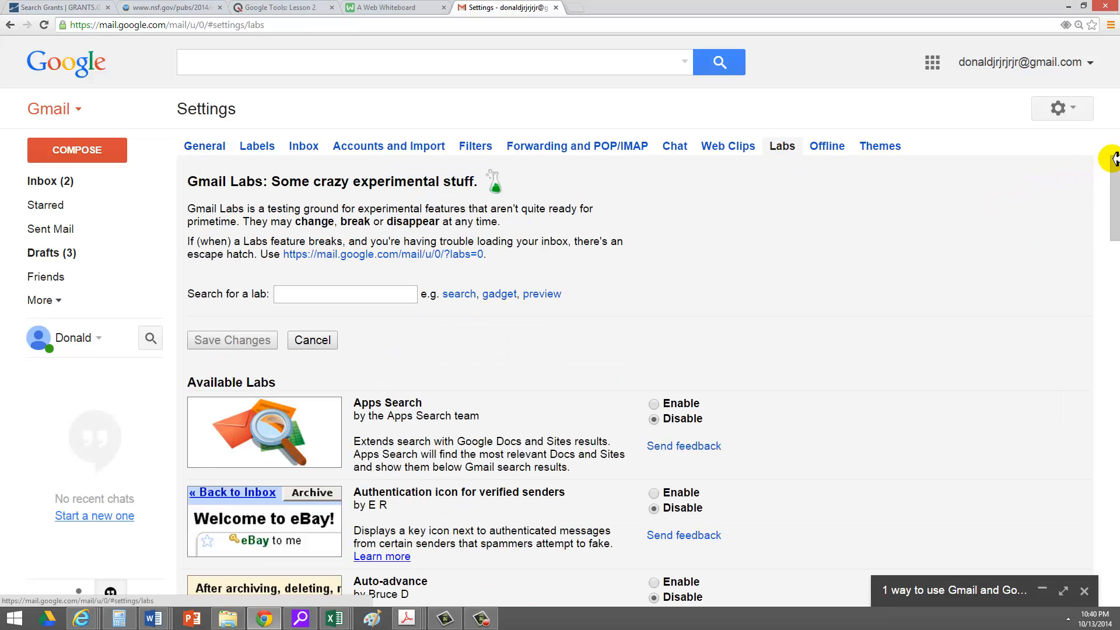
drag(1114, 159, 1107, 251)
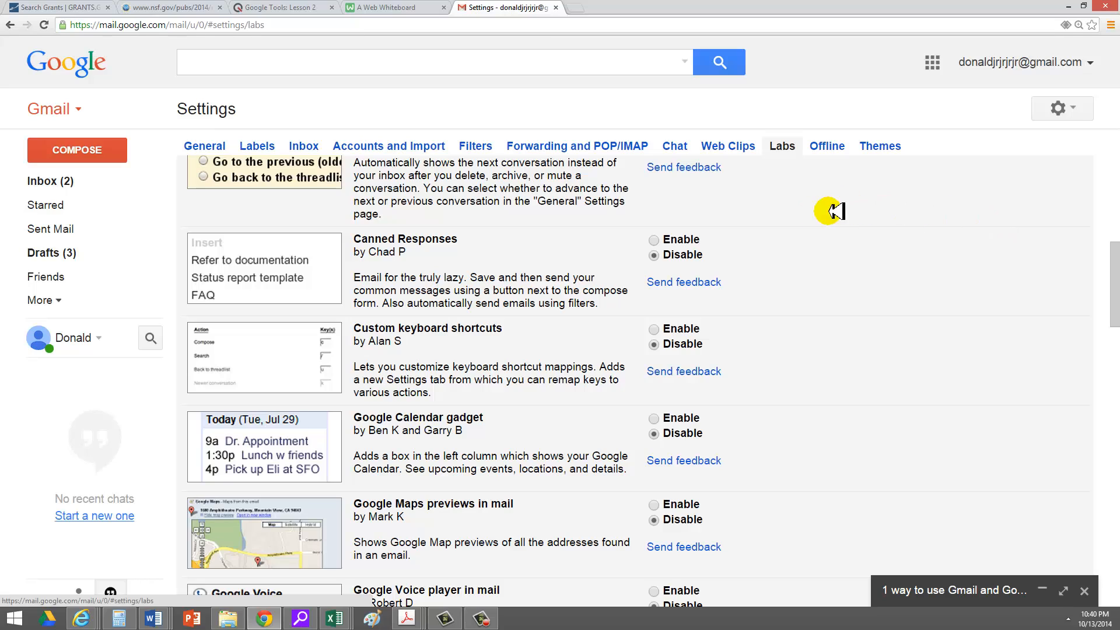
click(654, 240)
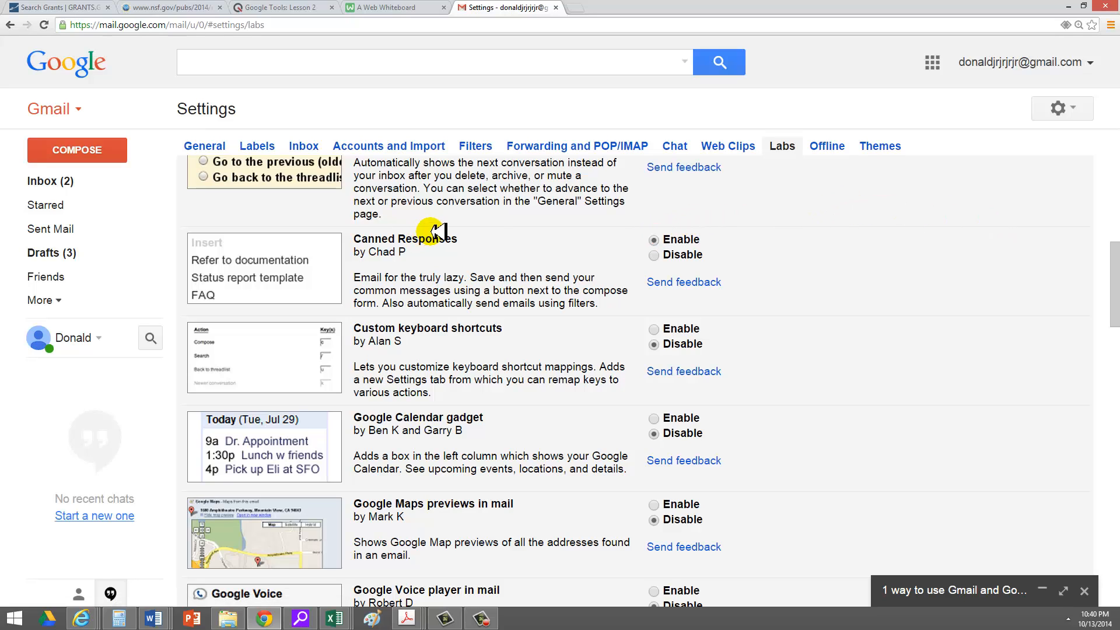
drag(464, 236, 352, 239)
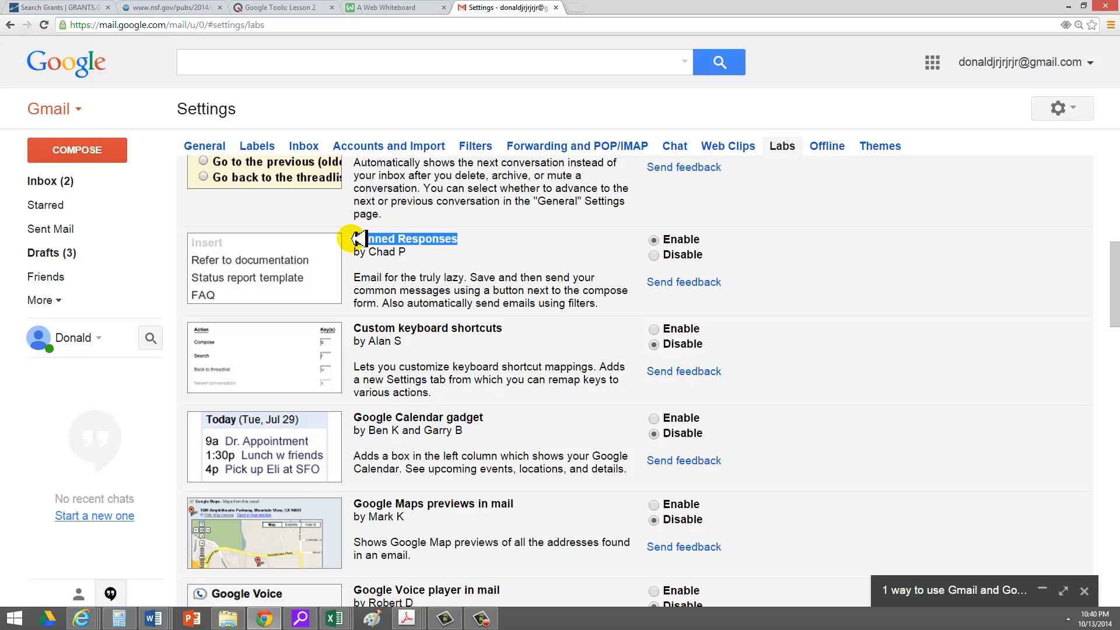
double_click(780, 264)
drag(1117, 264, 1116, 579)
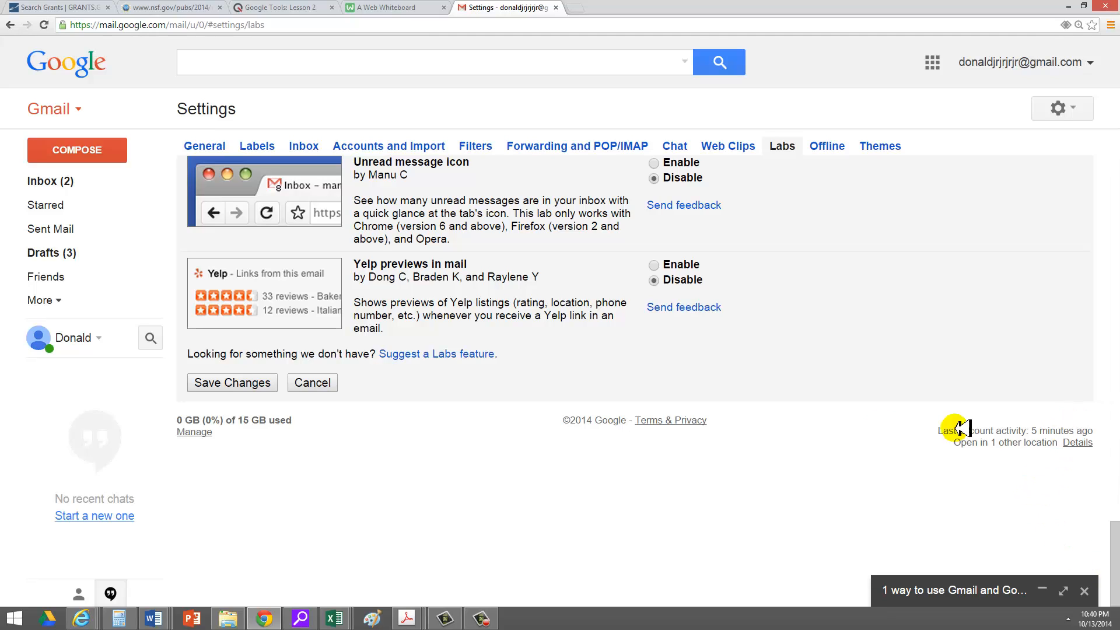
click(239, 383)
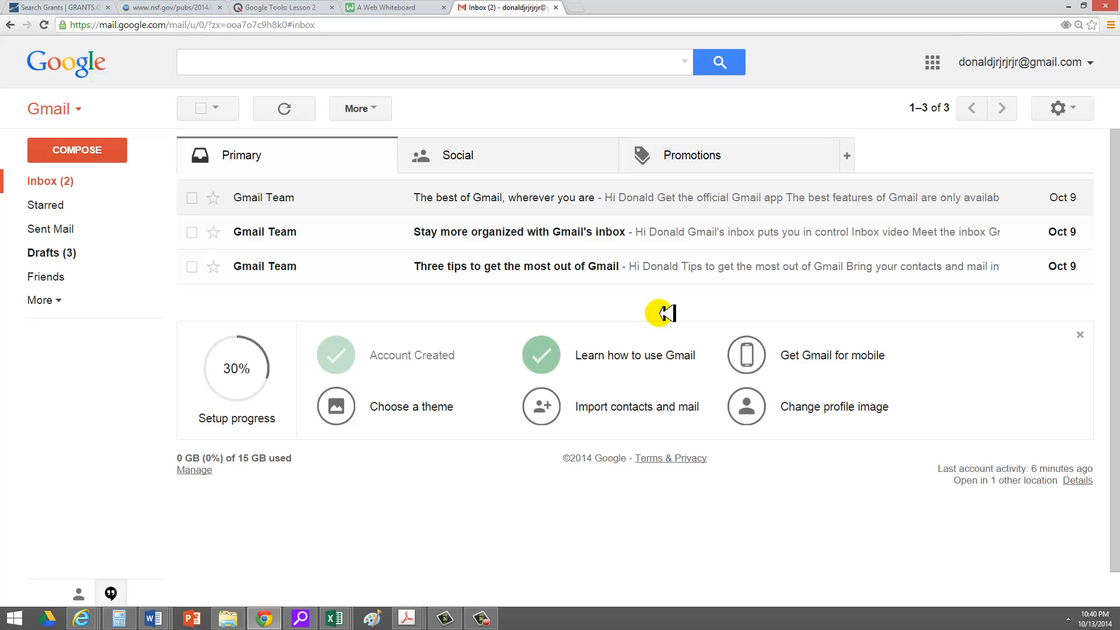
Compose a message to the contact titled 'Hello from a friend' asking 'How are you?' with a sign-off.
scroll(1115, 569, down, 1)
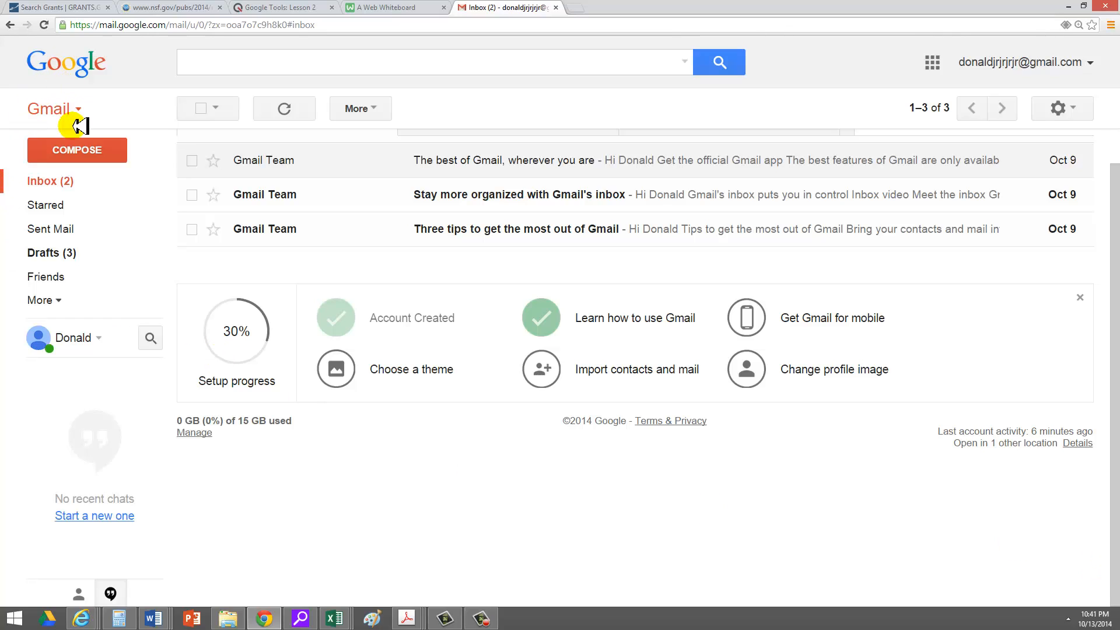
click(86, 143)
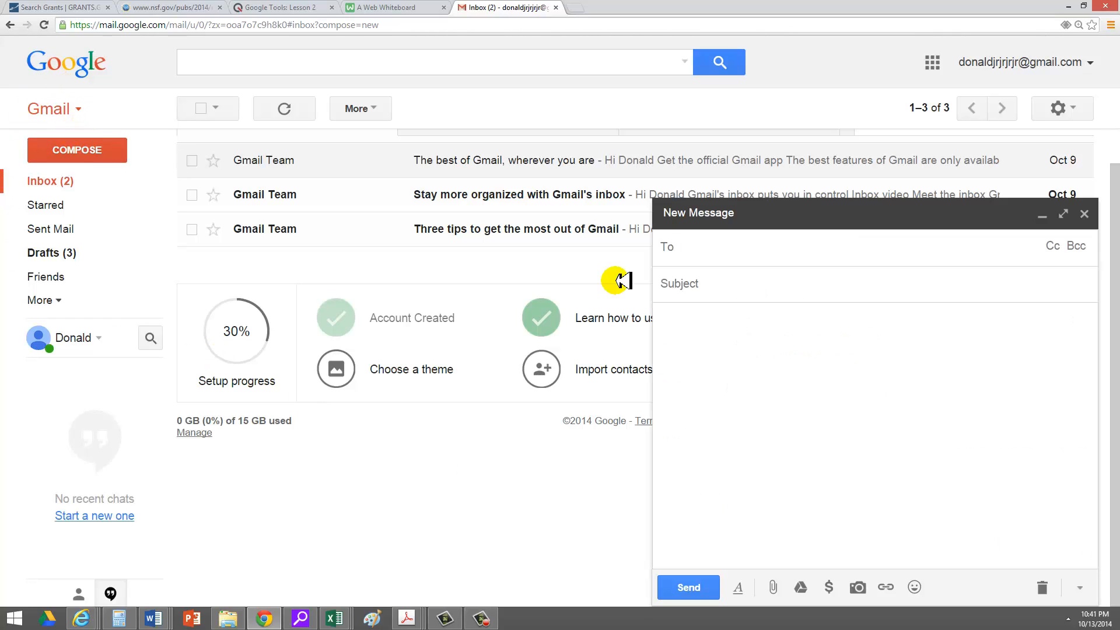
text(d)
key(Tab)
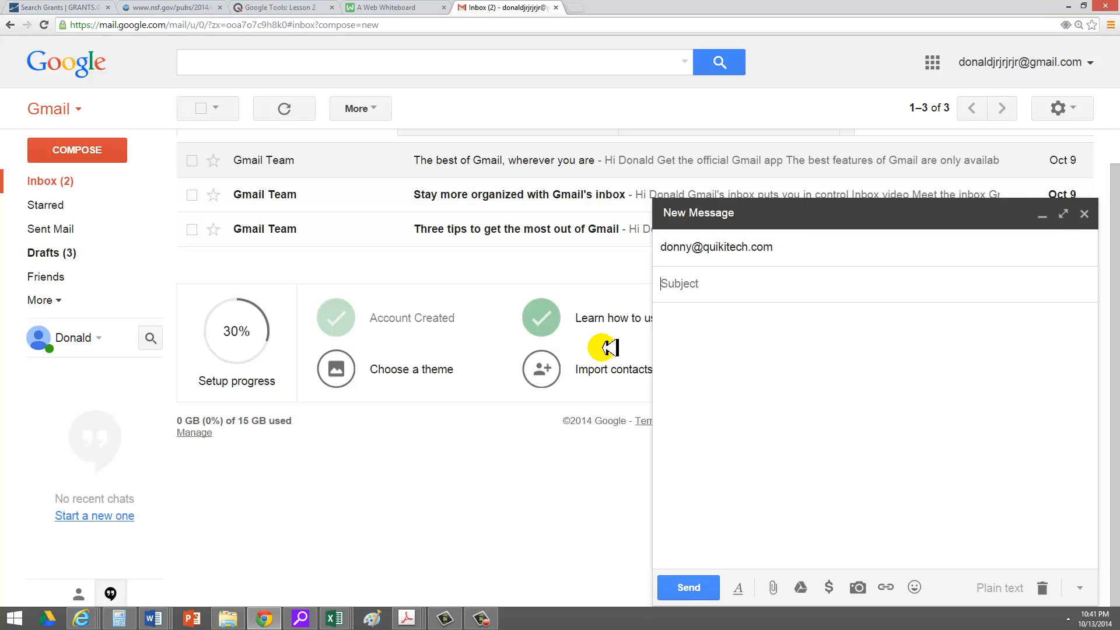
text(Hello from a friend)
key(Tab)
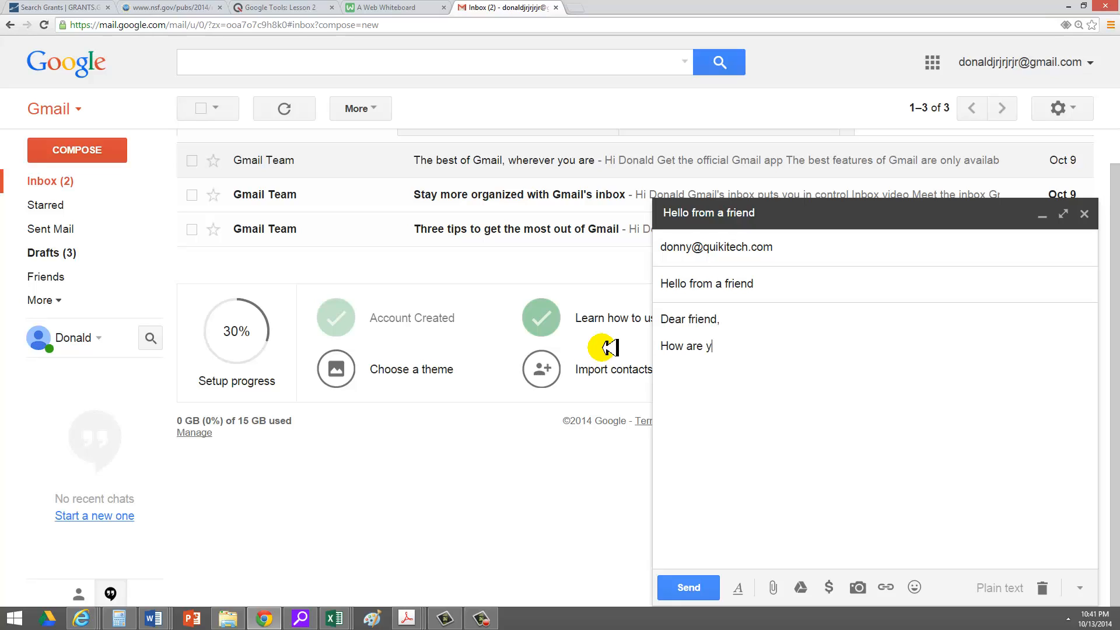
text(ncerely,)
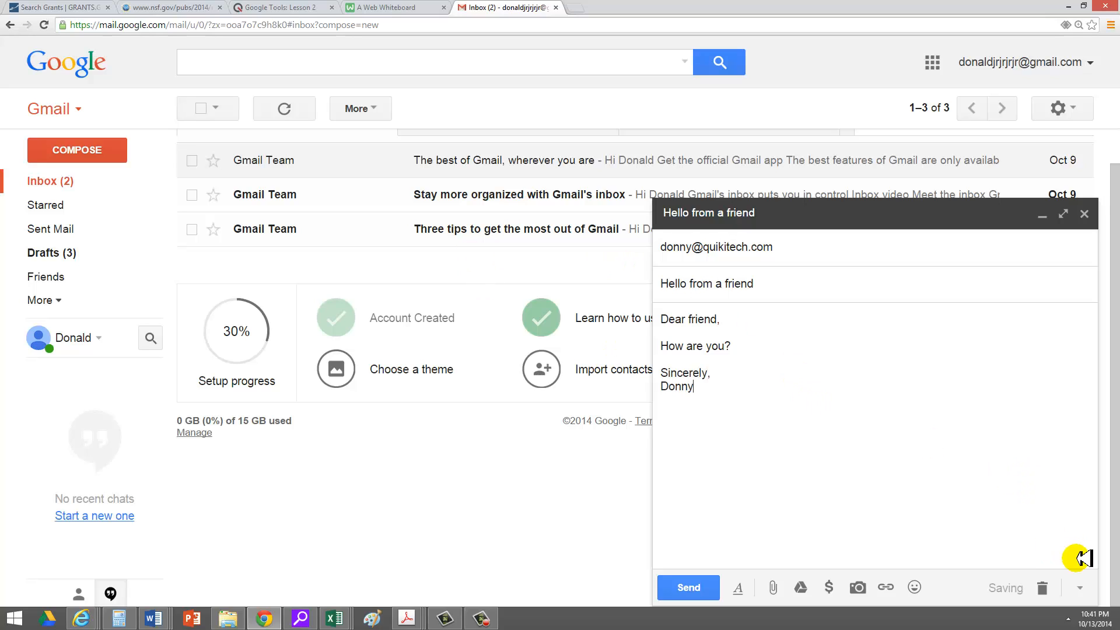
Create a new canned response 'Hello from a friend' from the message, then send it.
click(1084, 587)
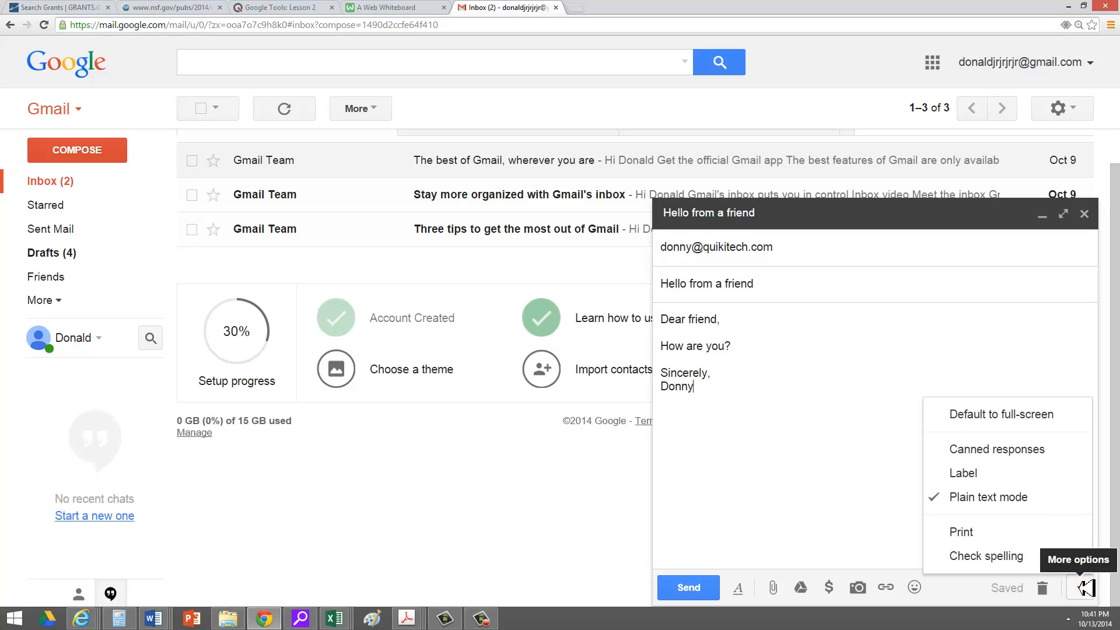
mouse_move(1065, 446)
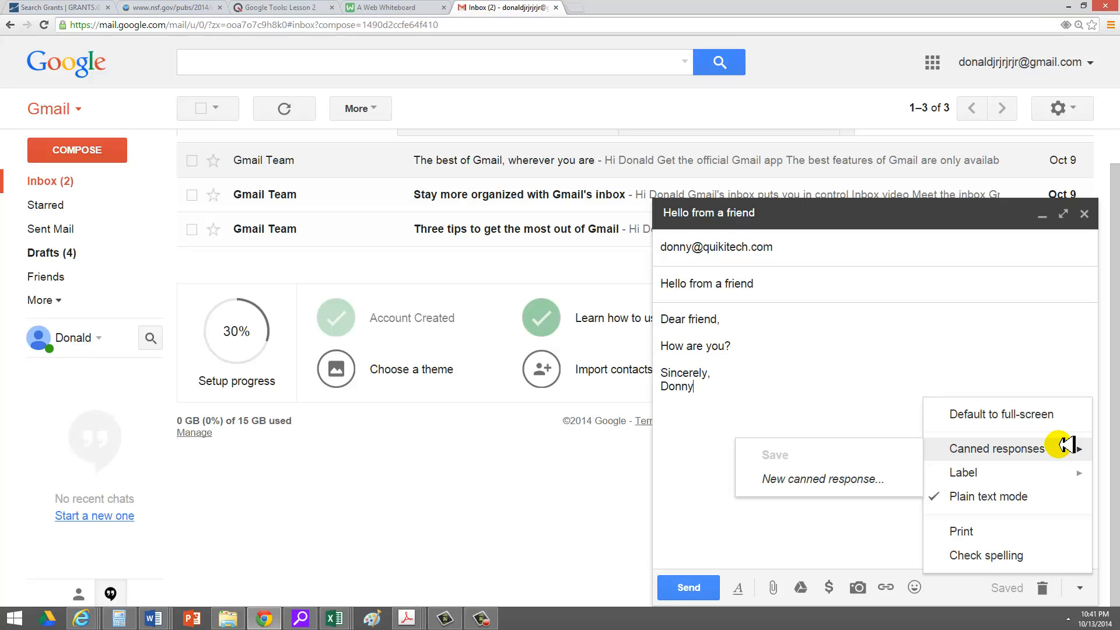
click(784, 368)
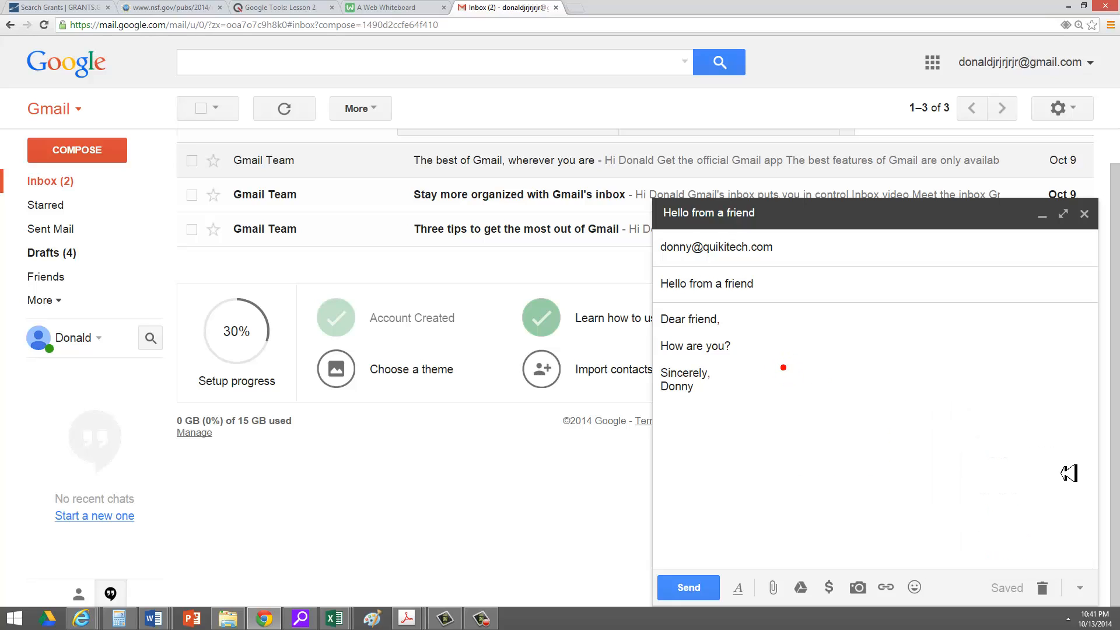
click(1083, 586)
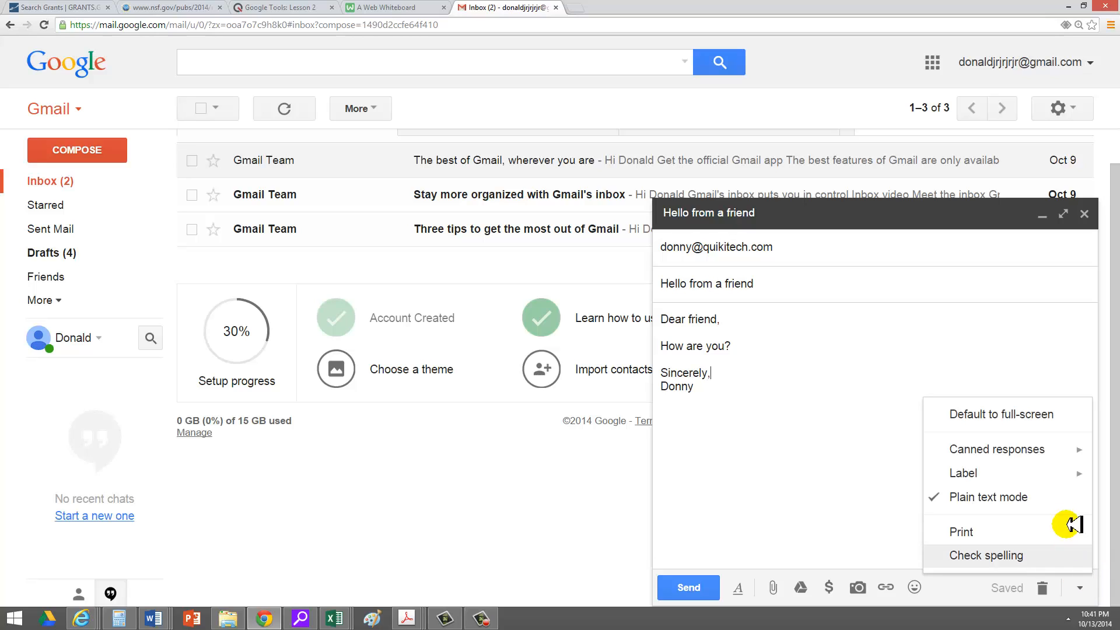
mouse_move(1068, 446)
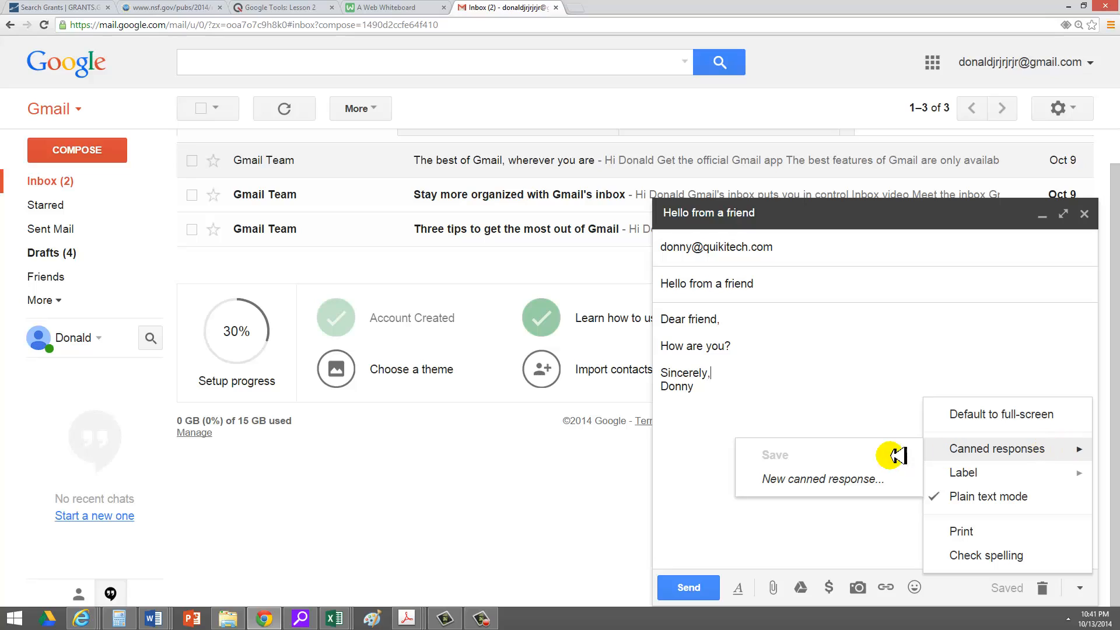
click(859, 479)
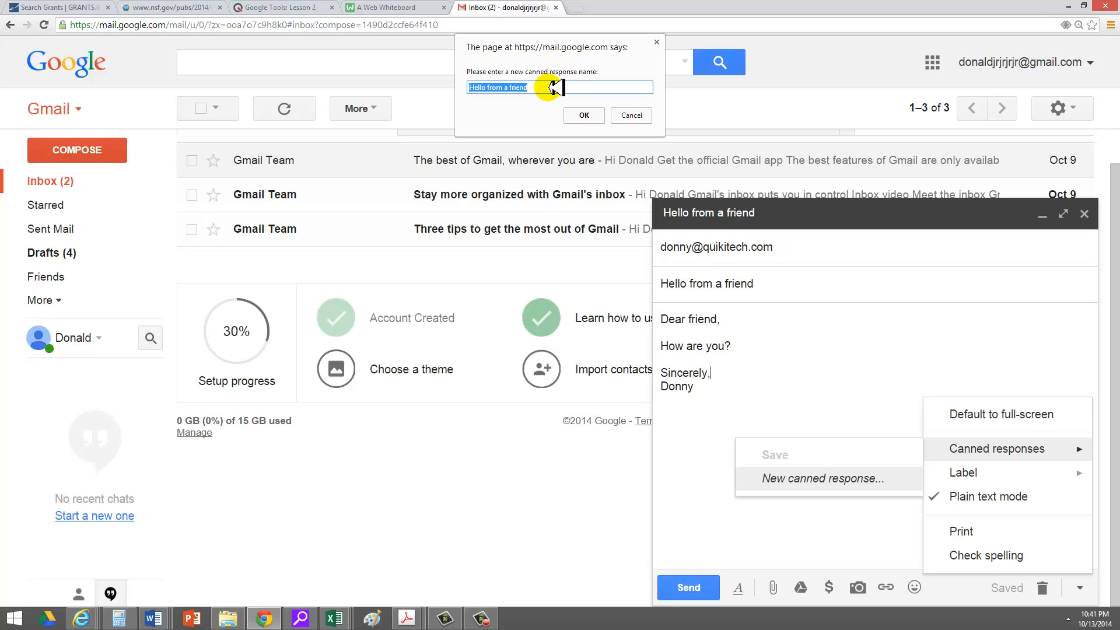
click(588, 115)
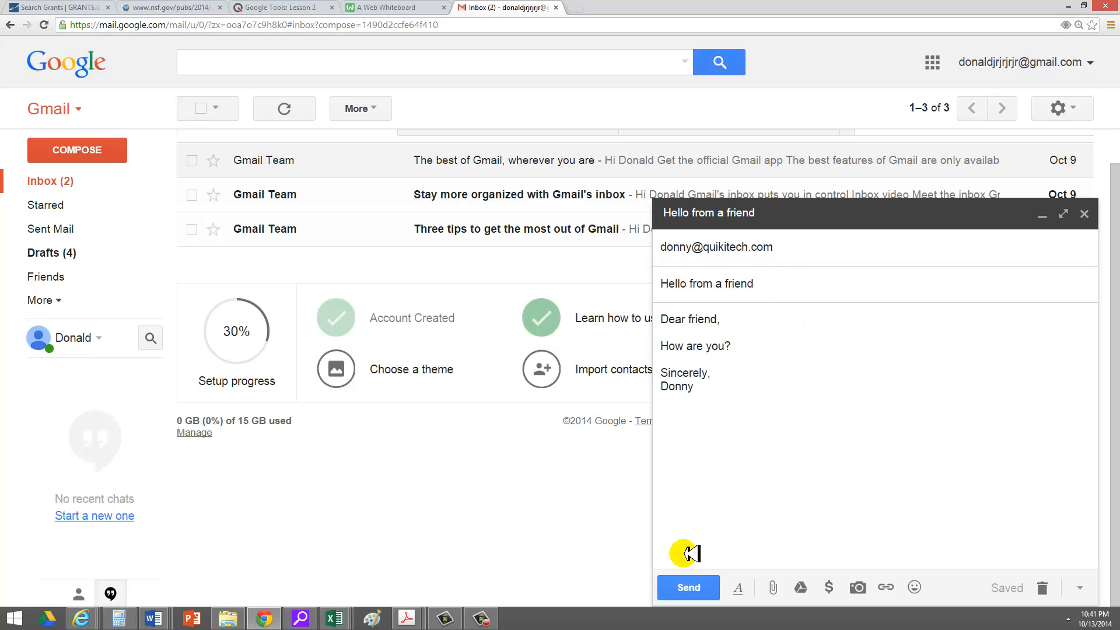
click(706, 585)
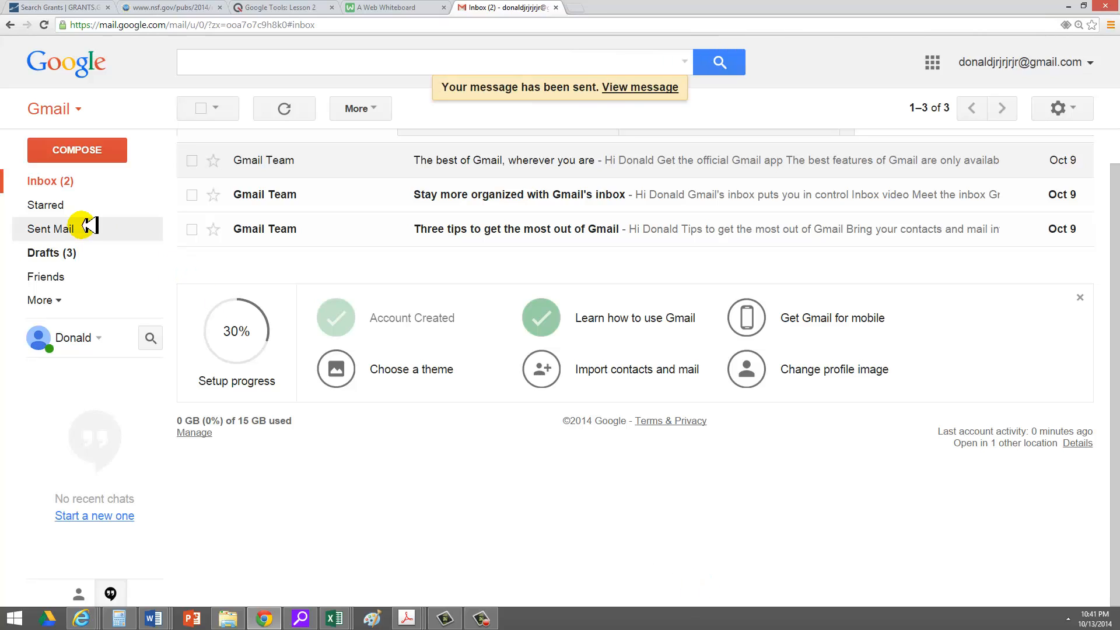
Address a new message to the second Gmail account and insert the 'Hello from a friend' canned response.
click(82, 146)
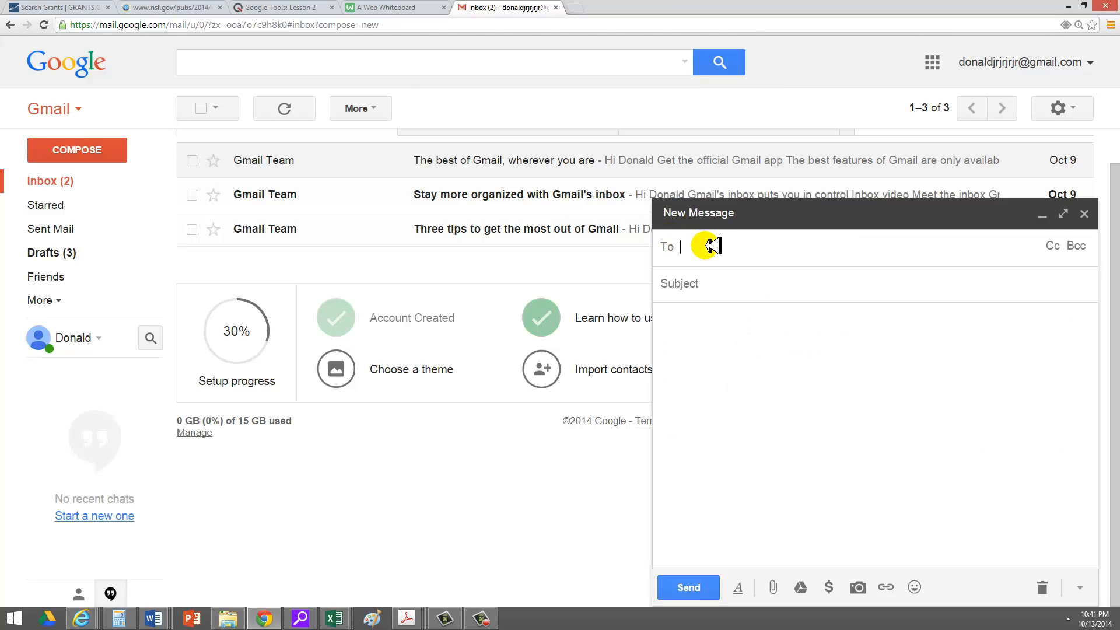
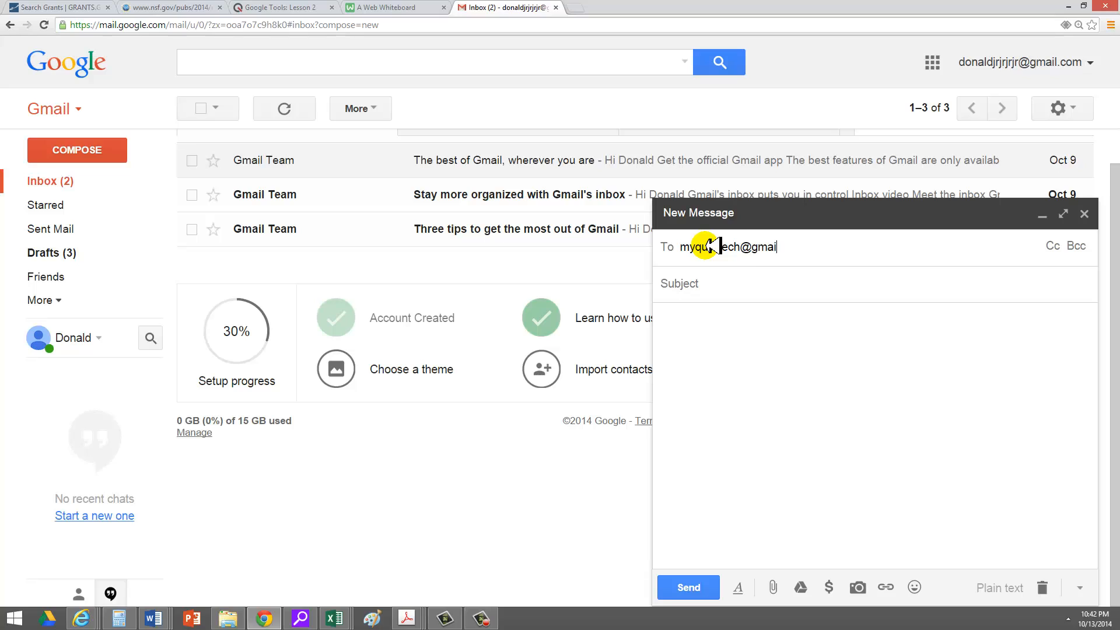
key(Return)
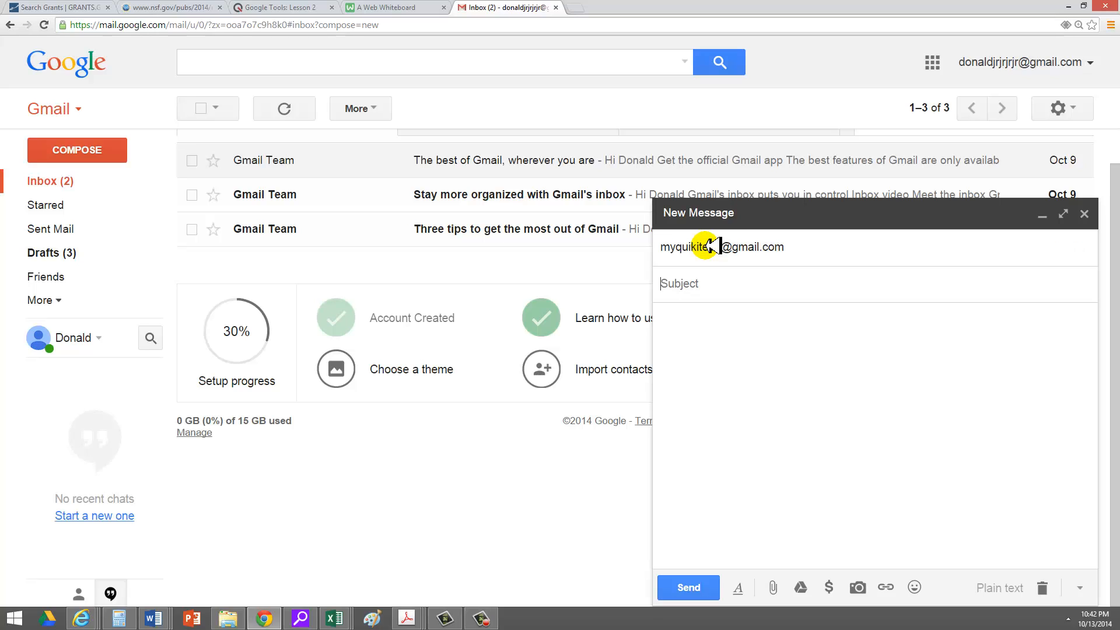
click(1079, 586)
mouse_move(1076, 450)
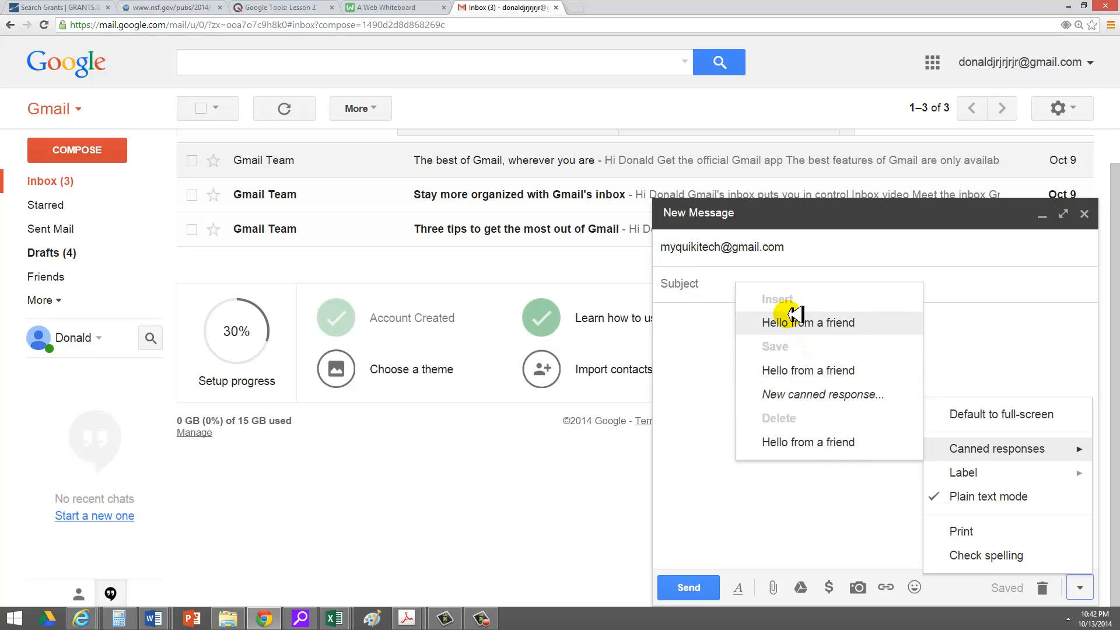
click(808, 323)
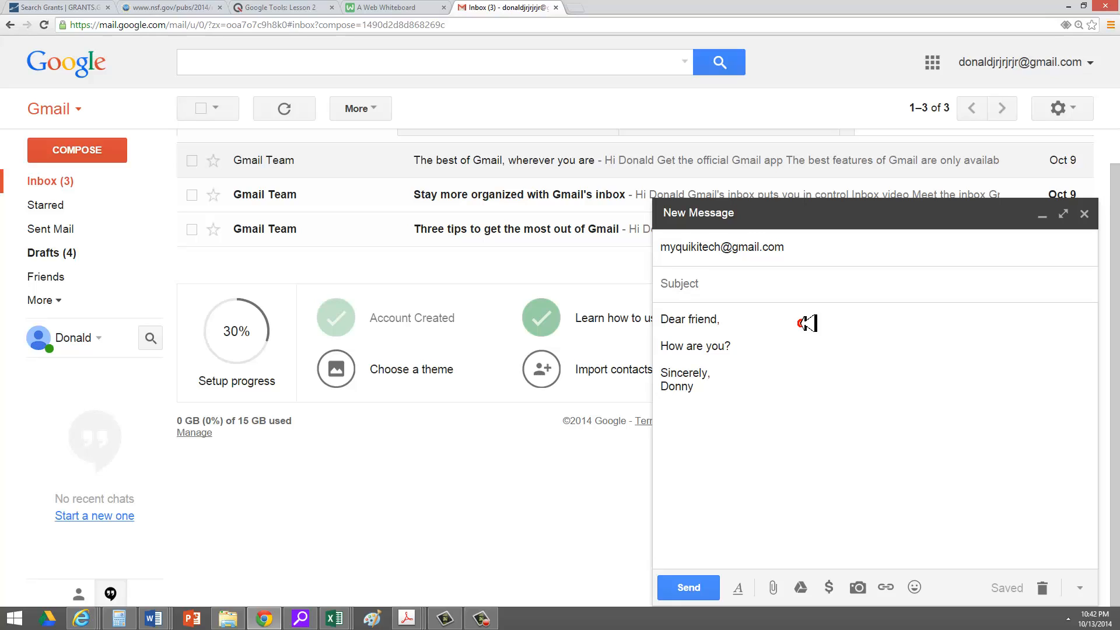
click(808, 322)
Change the greeting from 'Dear friend' to 'Dear << >>'.
click(733, 318)
key(BackSpace)
key(BackSpace)
click(733, 319)
key(BackSpace)
text(<< >>)
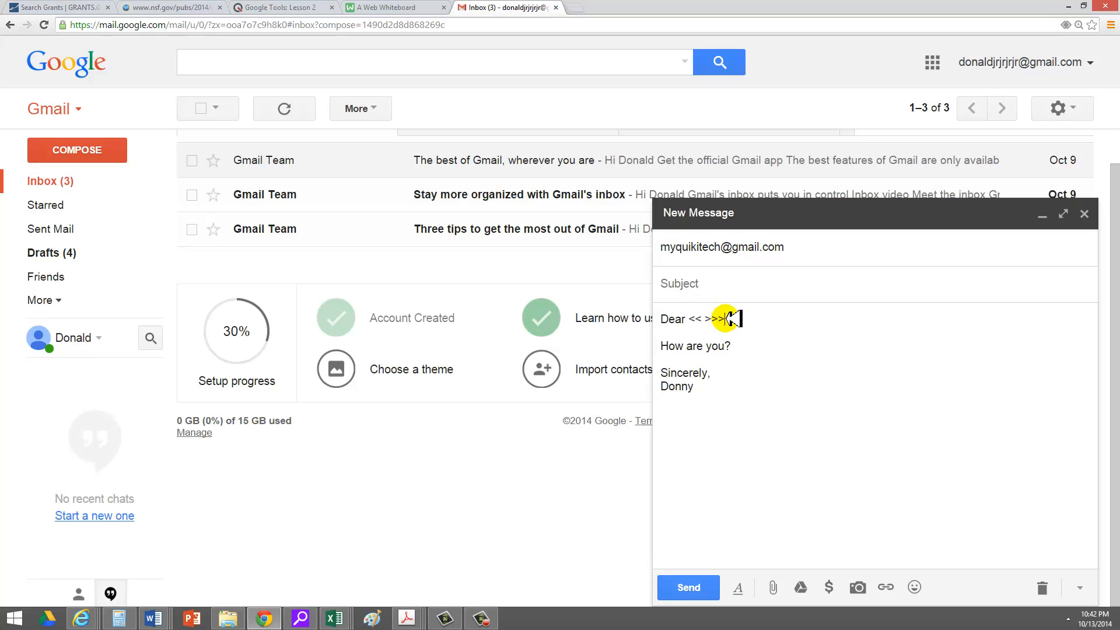
Replace 'How are you?' with lines Homework, Date Due, Specific concept and Where to go for help.
drag(732, 346, 645, 350)
text(Homewo)
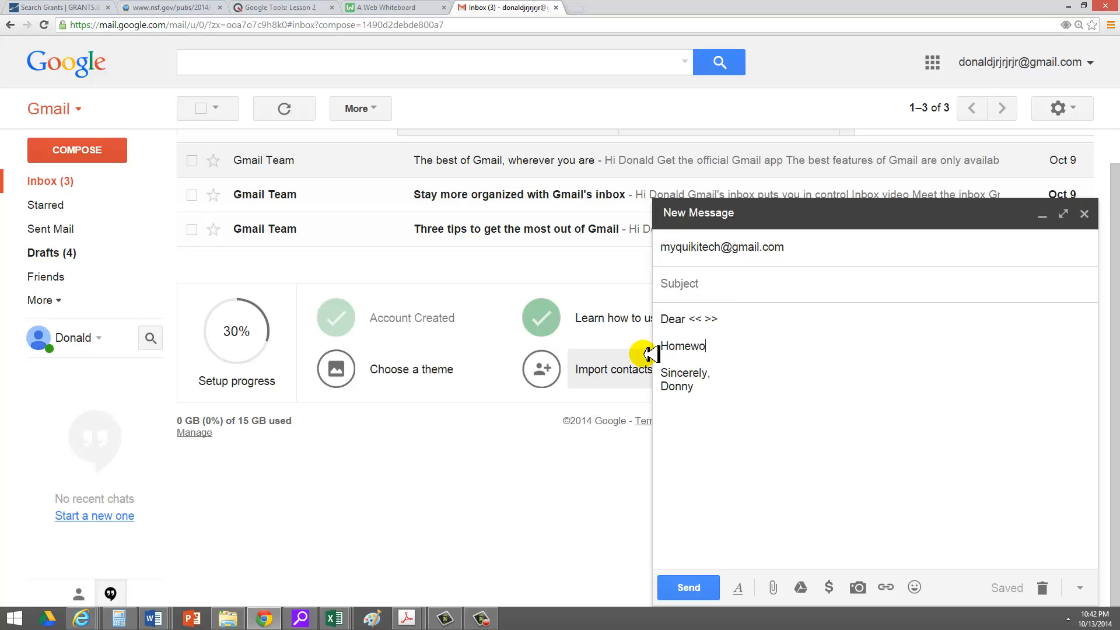
text(rk)
key(Return)
key(Return)
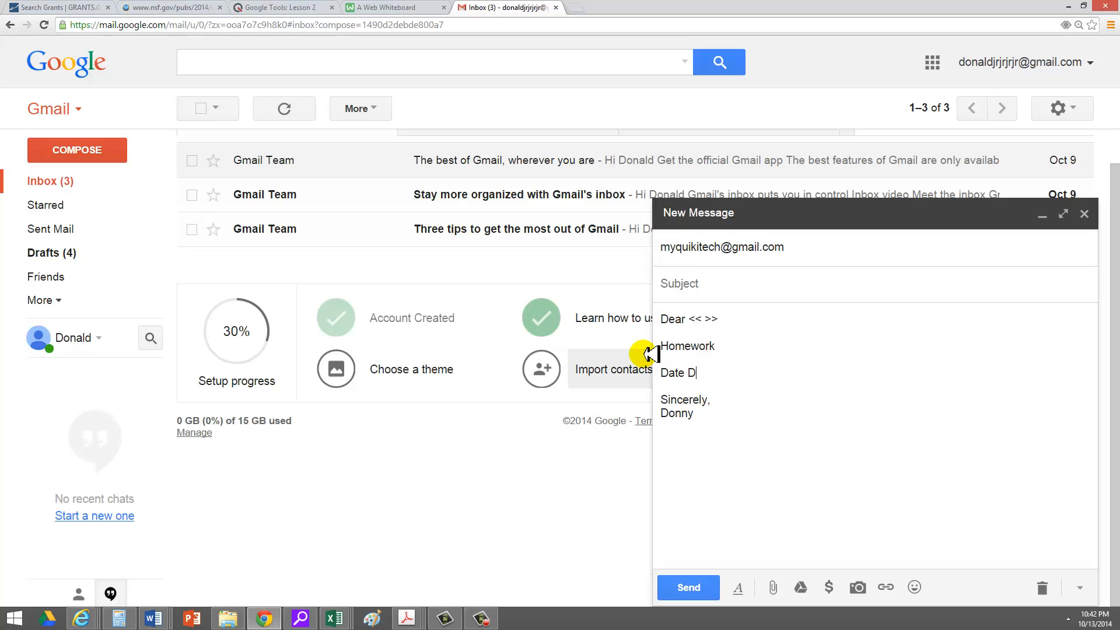
text(Date Due)
key(Return)
key(Return)
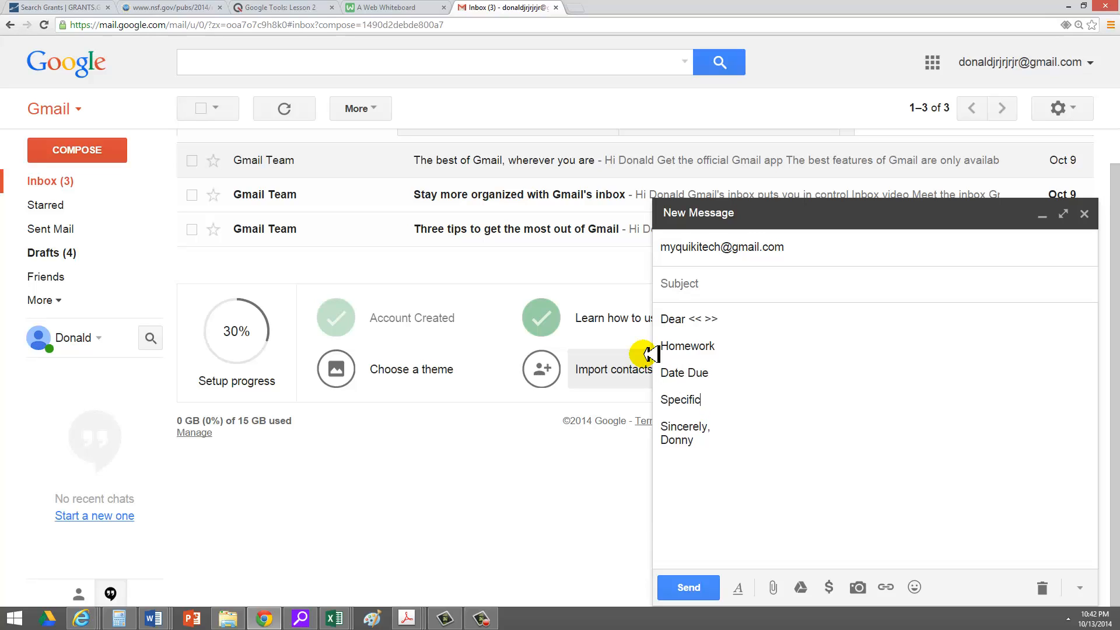
text(Specific concept)
key(Return)
key(Return)
text(Where to go to get help)
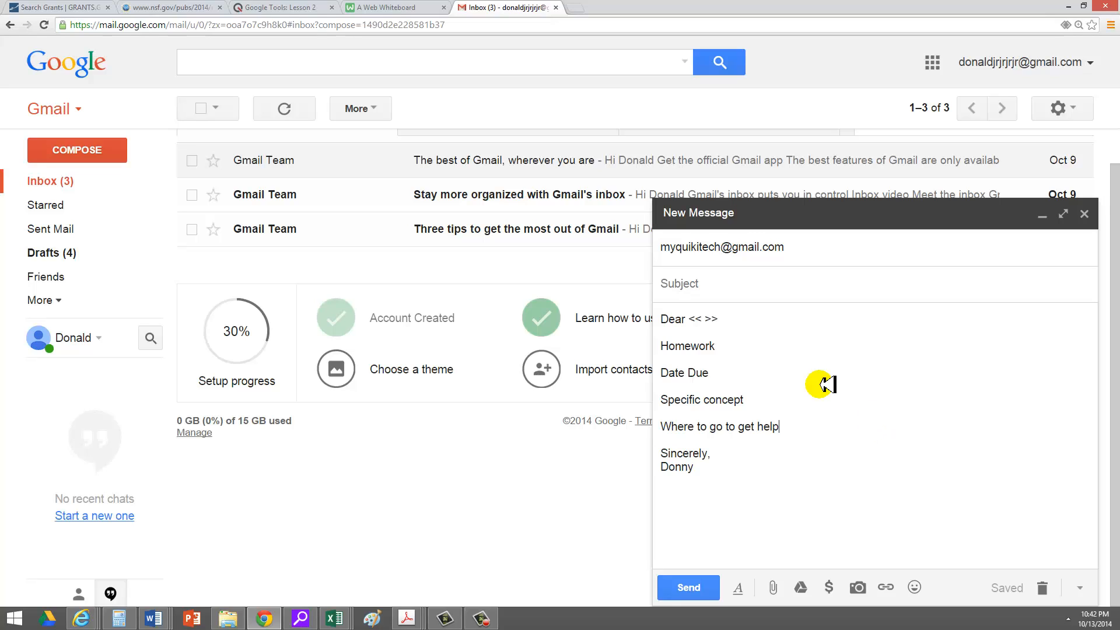
Close the homework template message, keeping it saved as a draft.
click(757, 345)
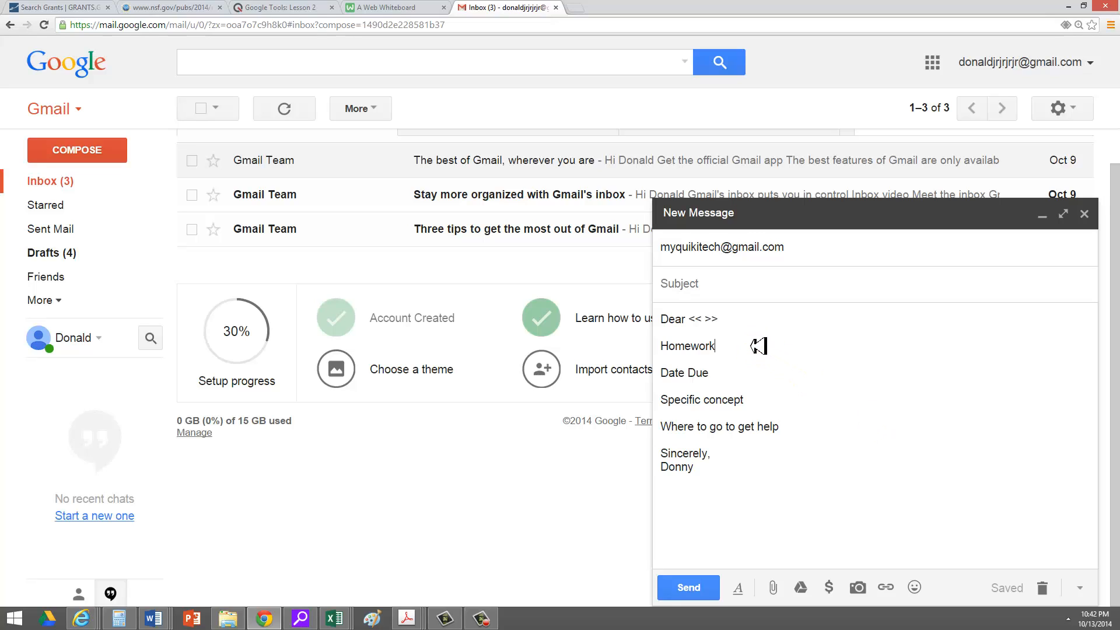
click(756, 346)
click(1085, 215)
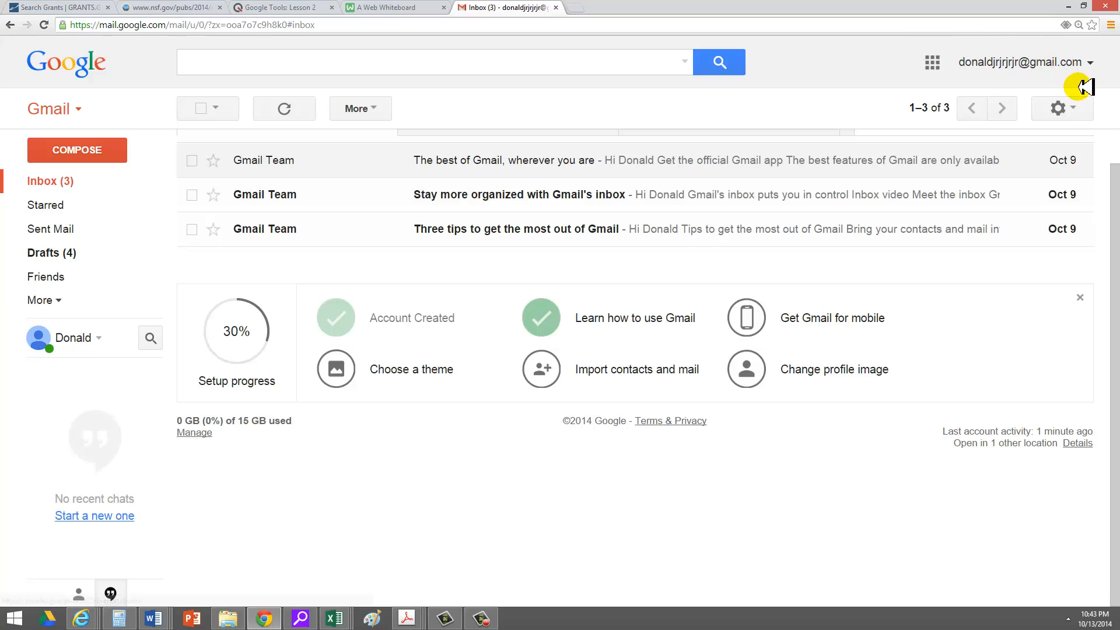
Open Google Calendar from the apps grid, showing the week of Oct 12–18, 2014.
click(932, 62)
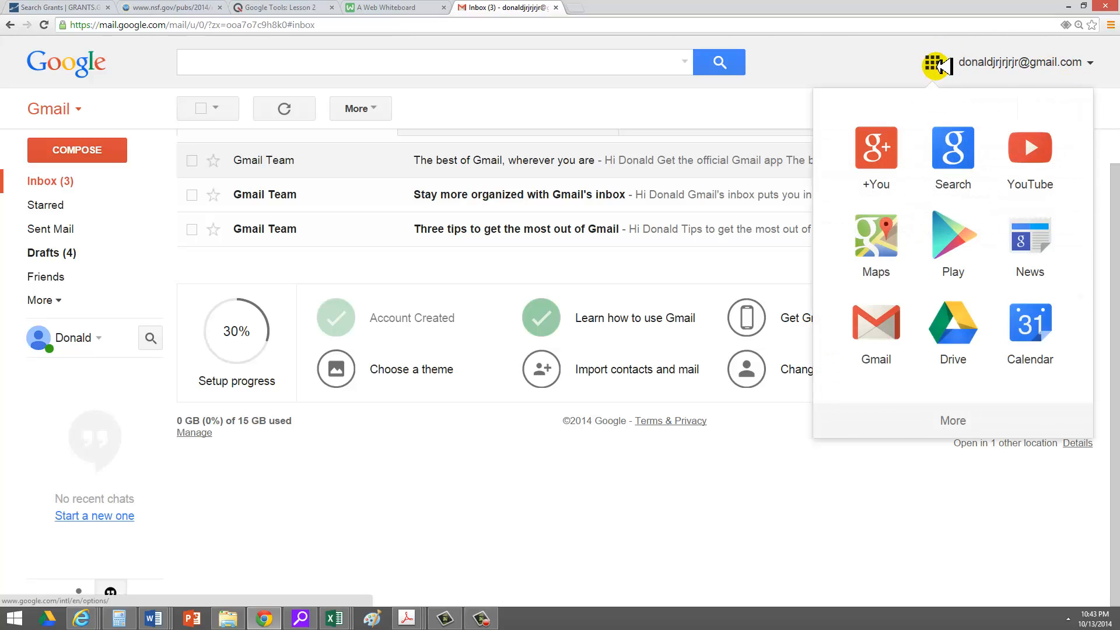
click(1035, 322)
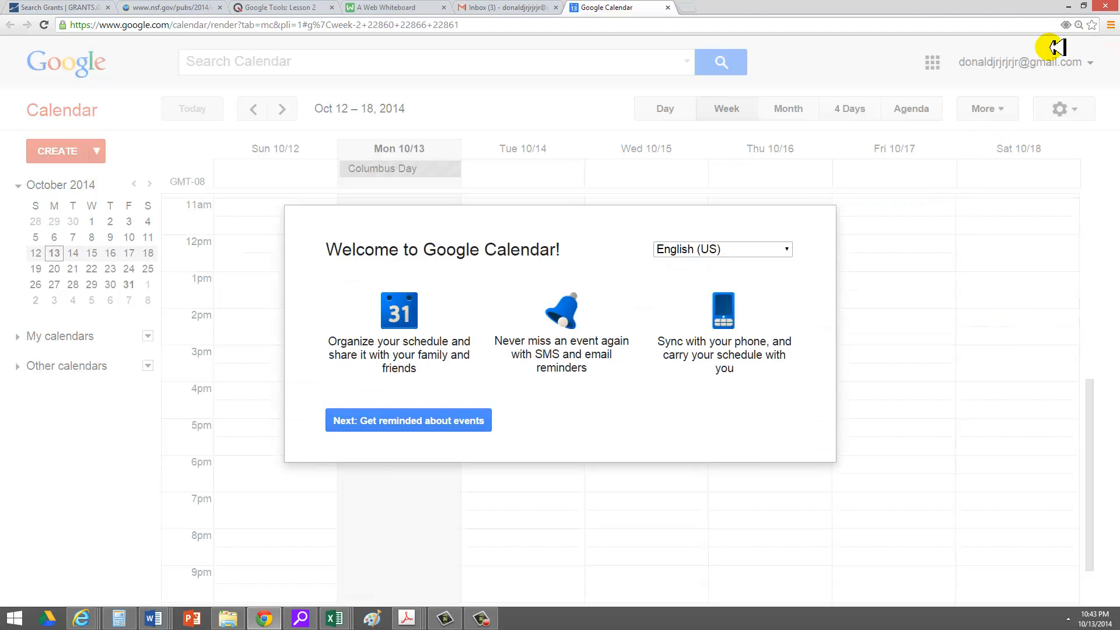
Go to sites.google.com in a new tab, sign in with the account password, and start a new site.
click(694, 7)
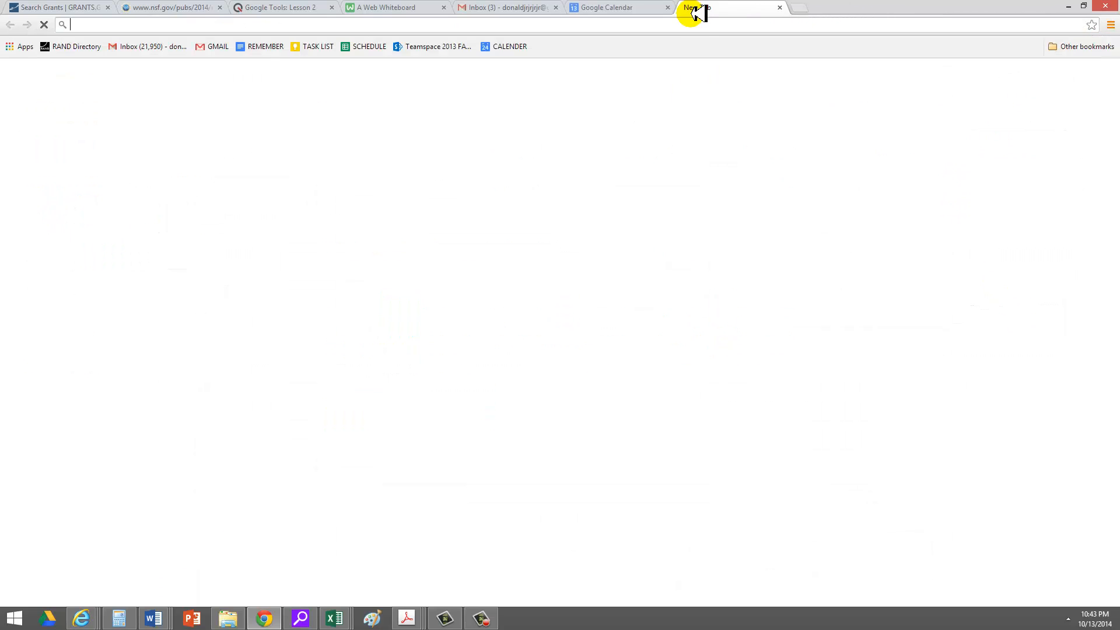
click(693, 26)
text(site)
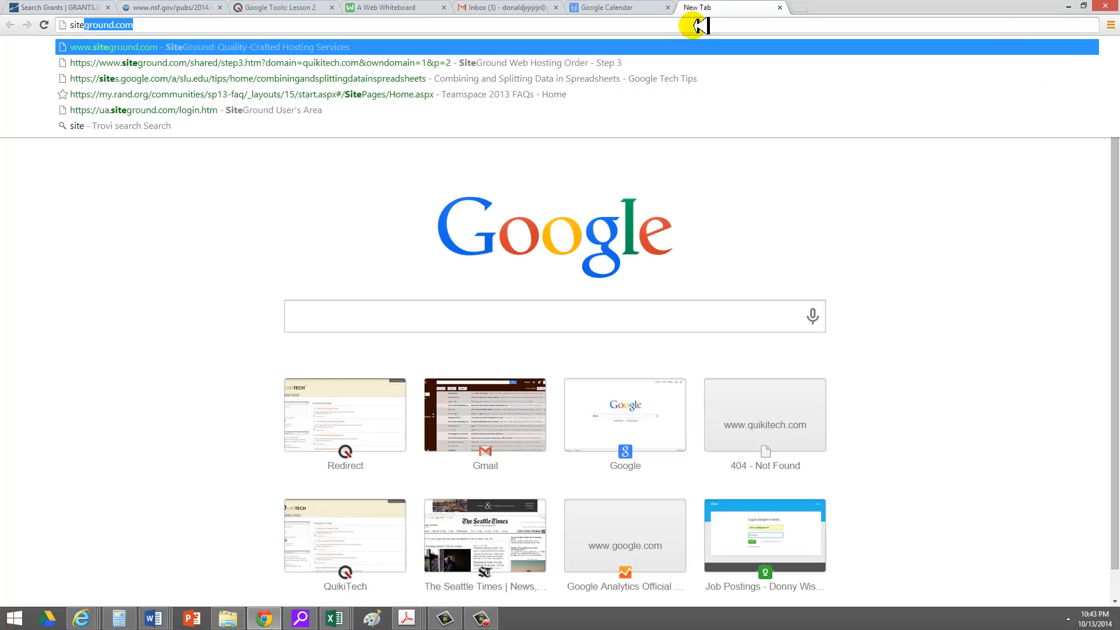
text(s.google.c)
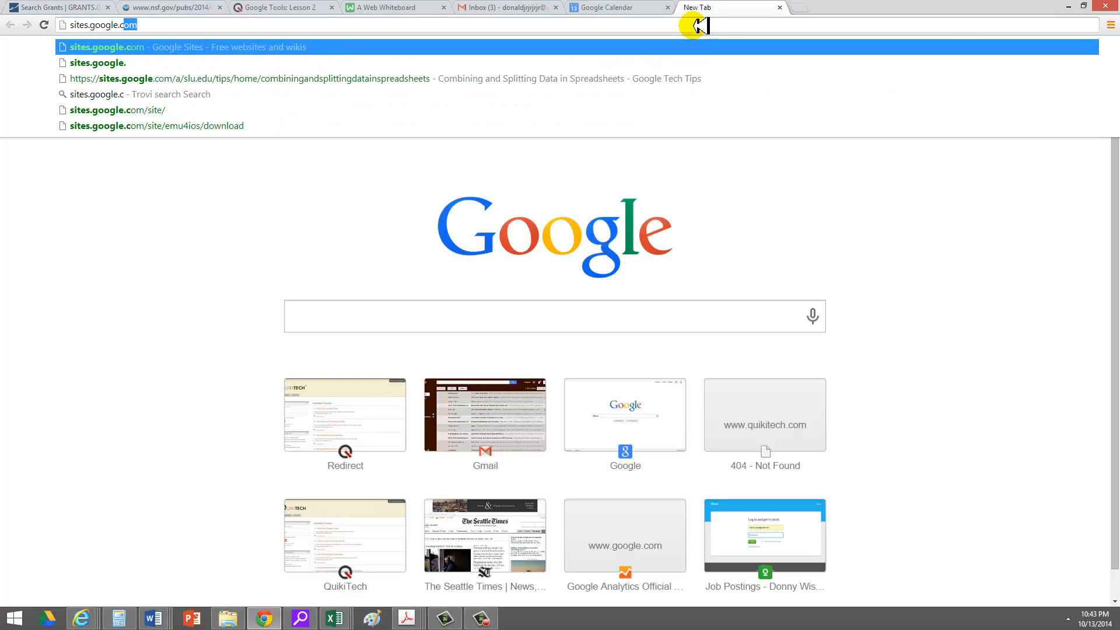
key(Return)
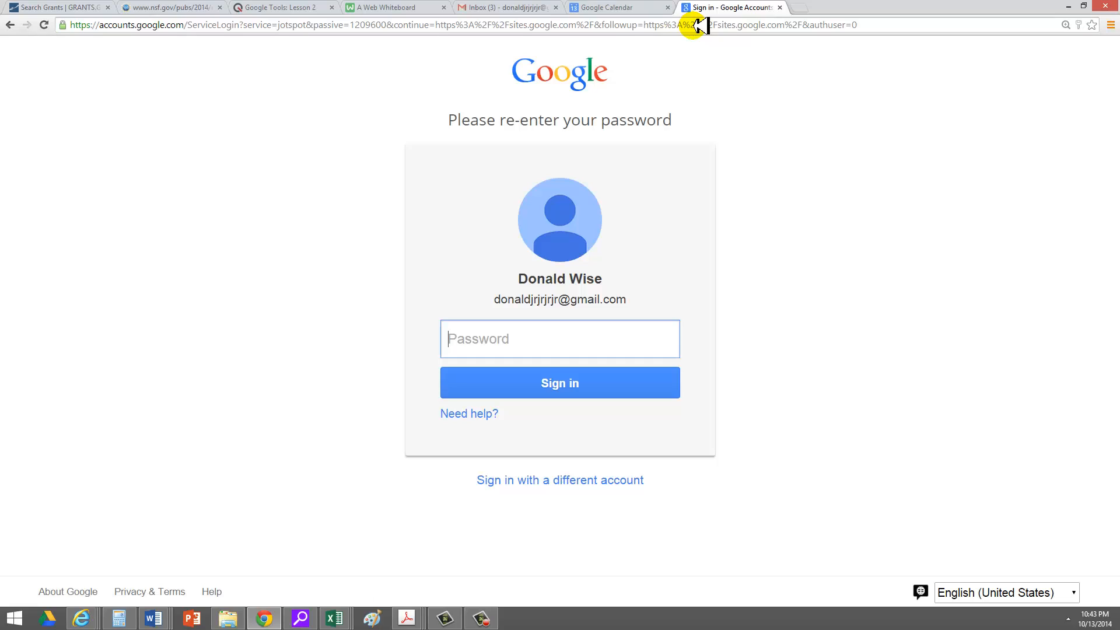
click(557, 331)
text(••••)
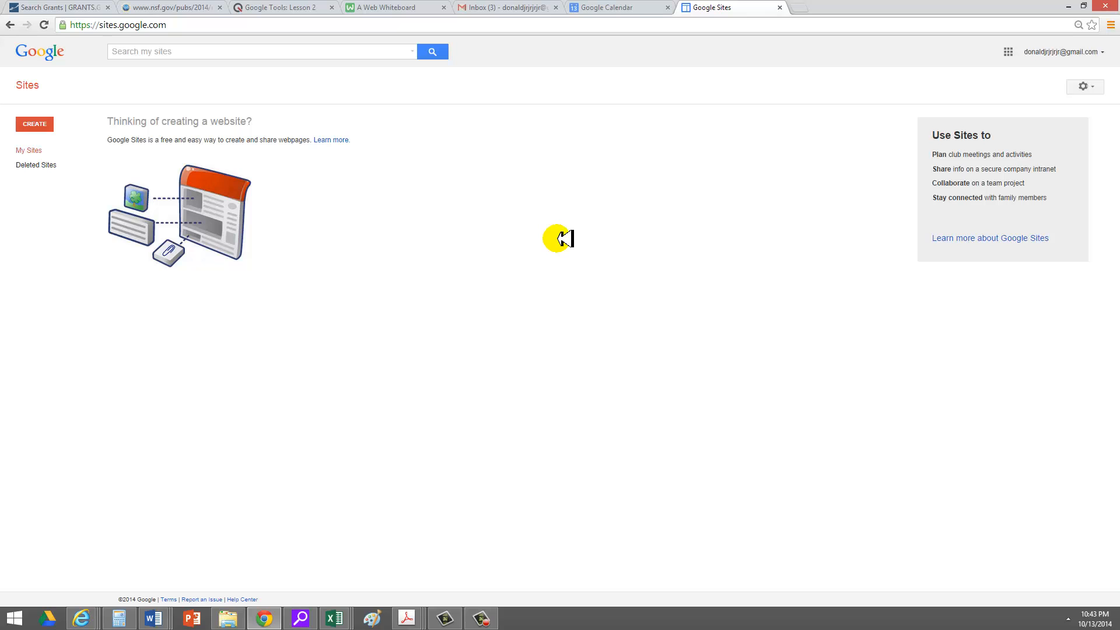
click(39, 122)
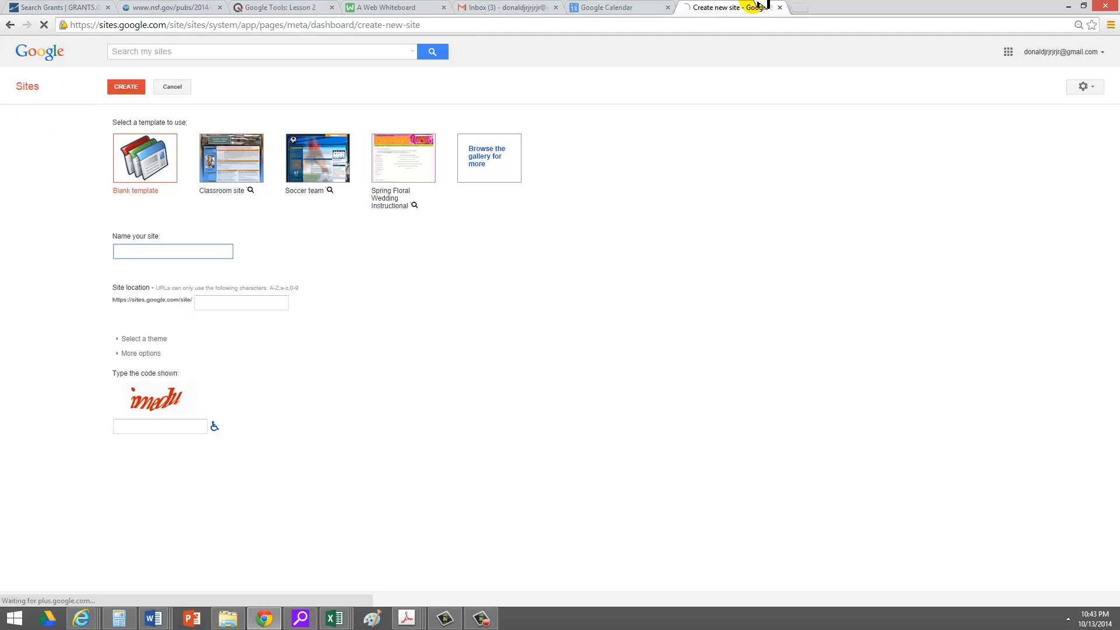
Return from Google Sites to the Gmail inbox, now listing the Hello from a friend thread.
click(800, 7)
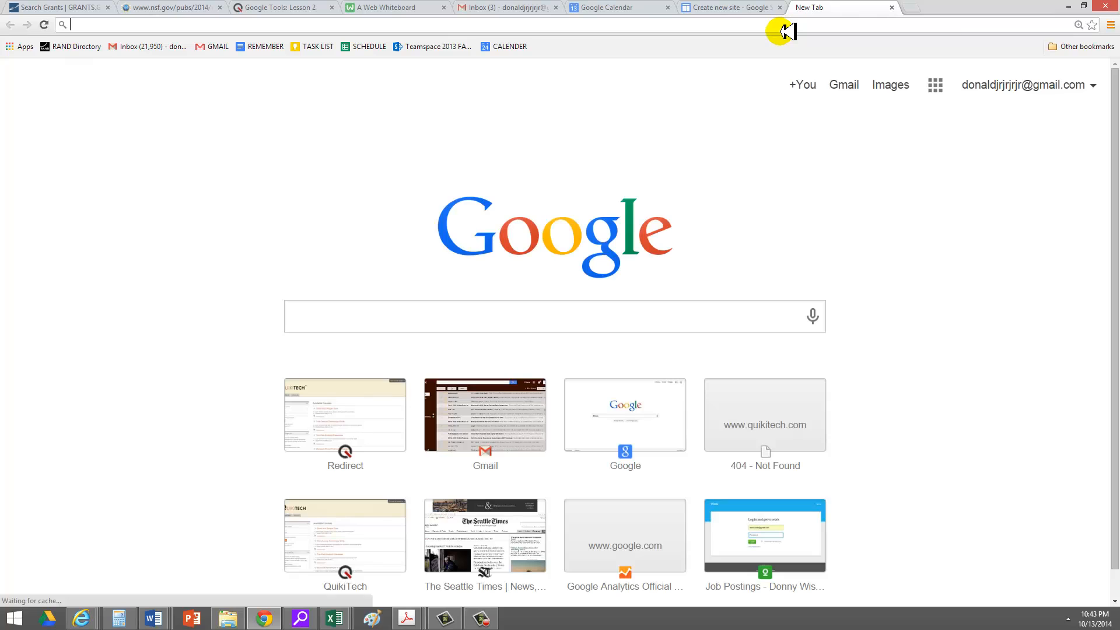
click(467, 6)
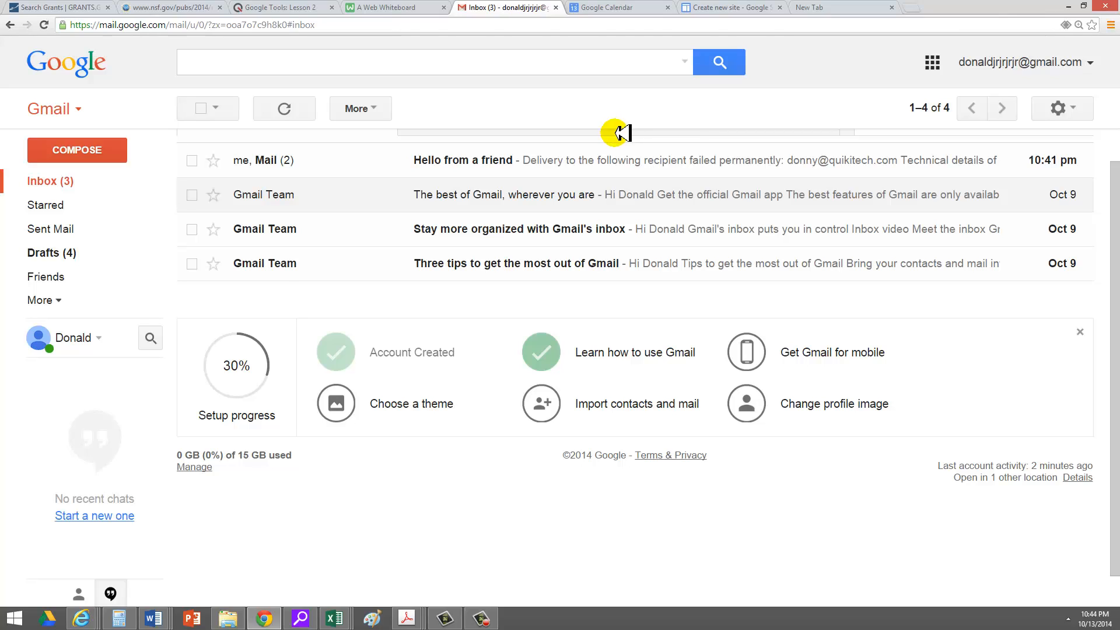
Open a Hangouts chat with the second account's e-mail address, then move to the blank new tab.
click(102, 516)
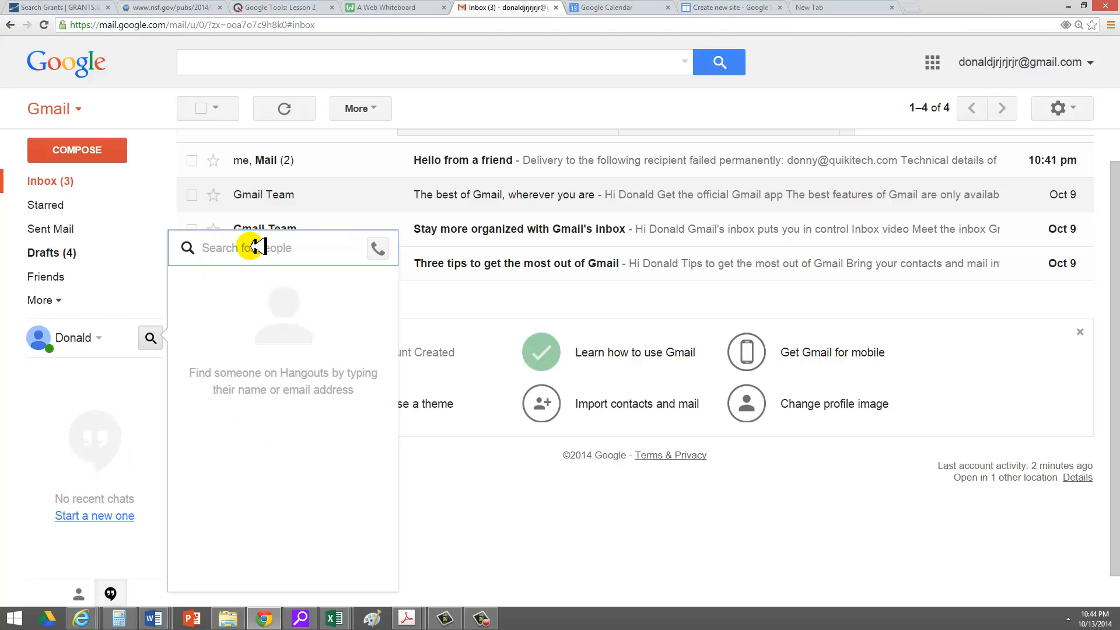
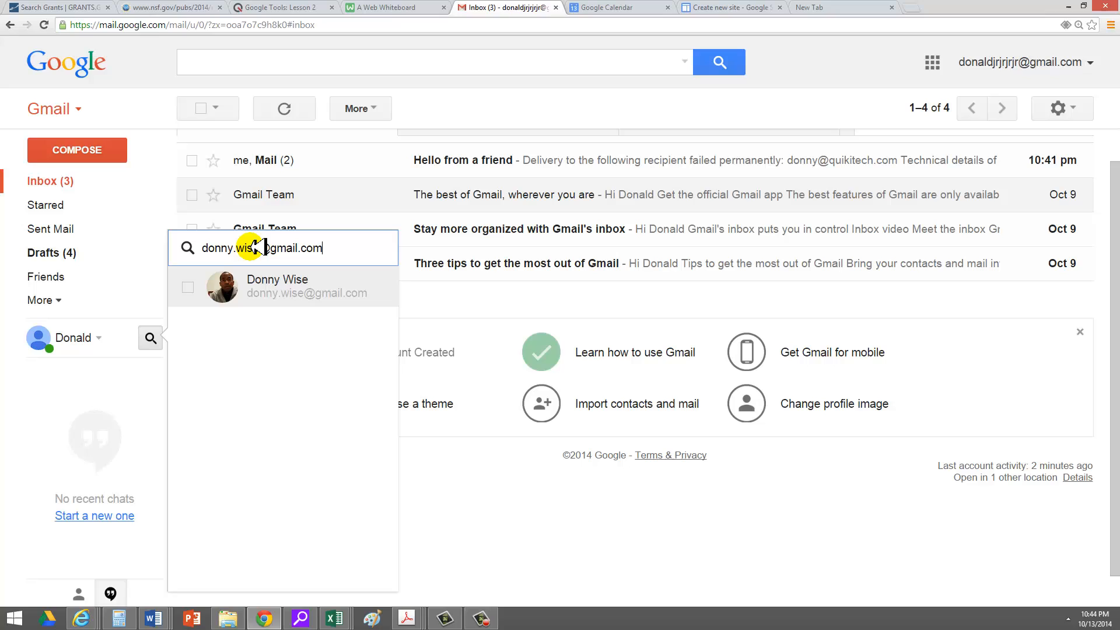
click(243, 282)
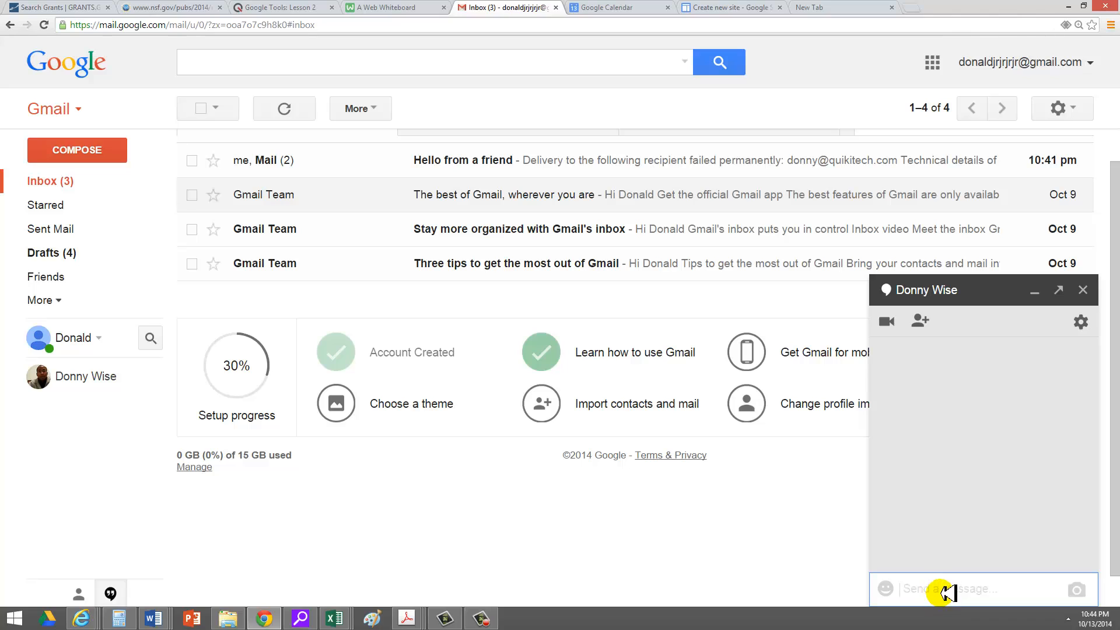
click(840, 7)
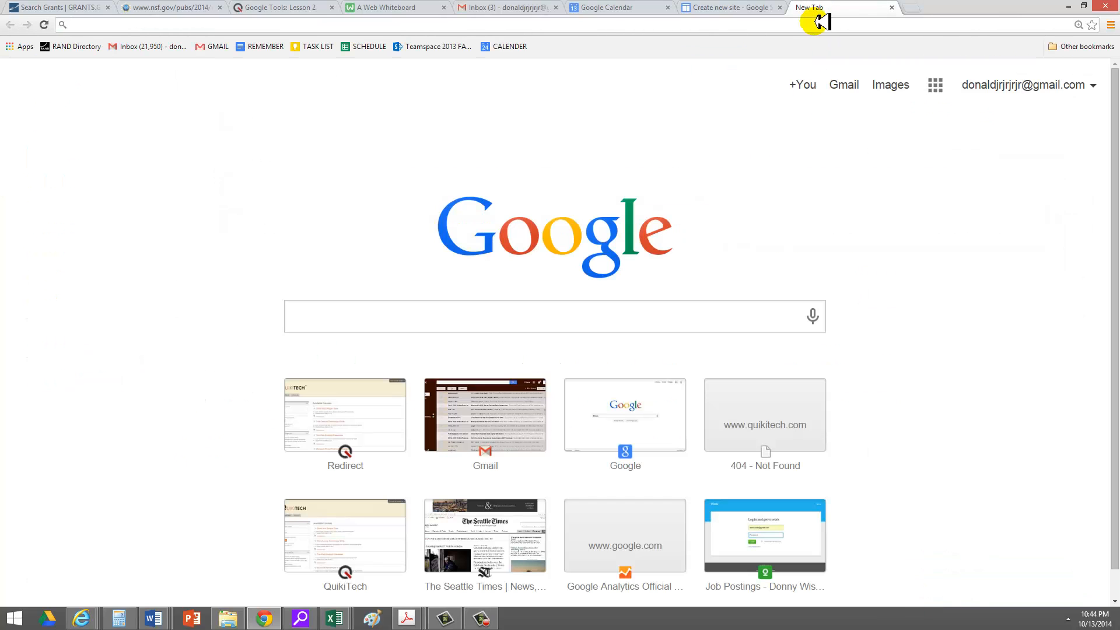
Open gmail.com and add the second Google account, signing in with its password.
text(gmail.com)
key(Return)
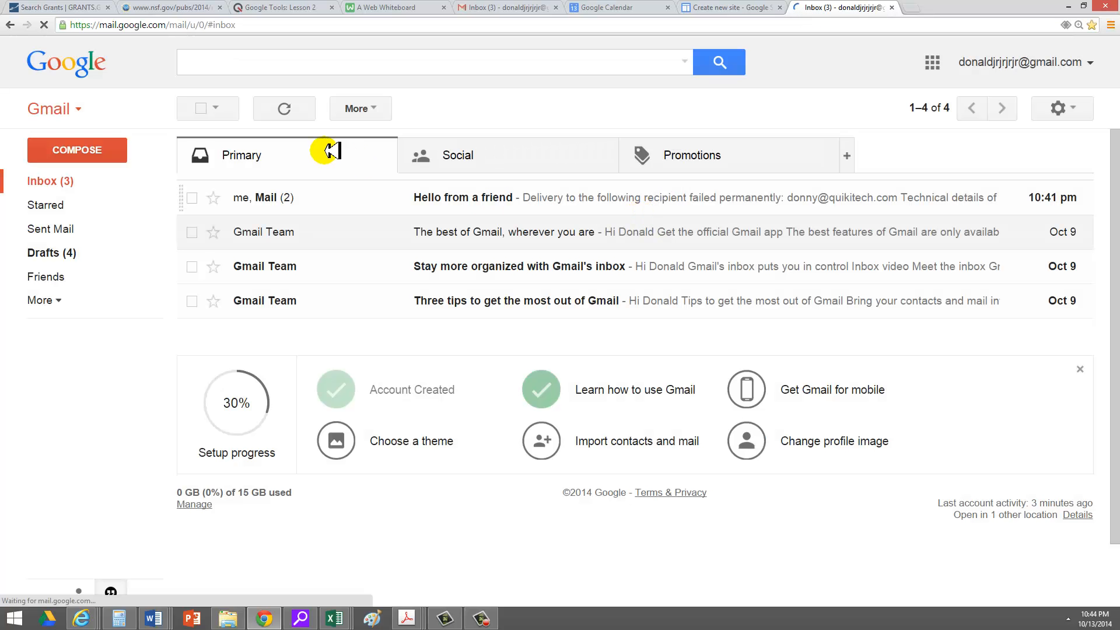
click(1094, 58)
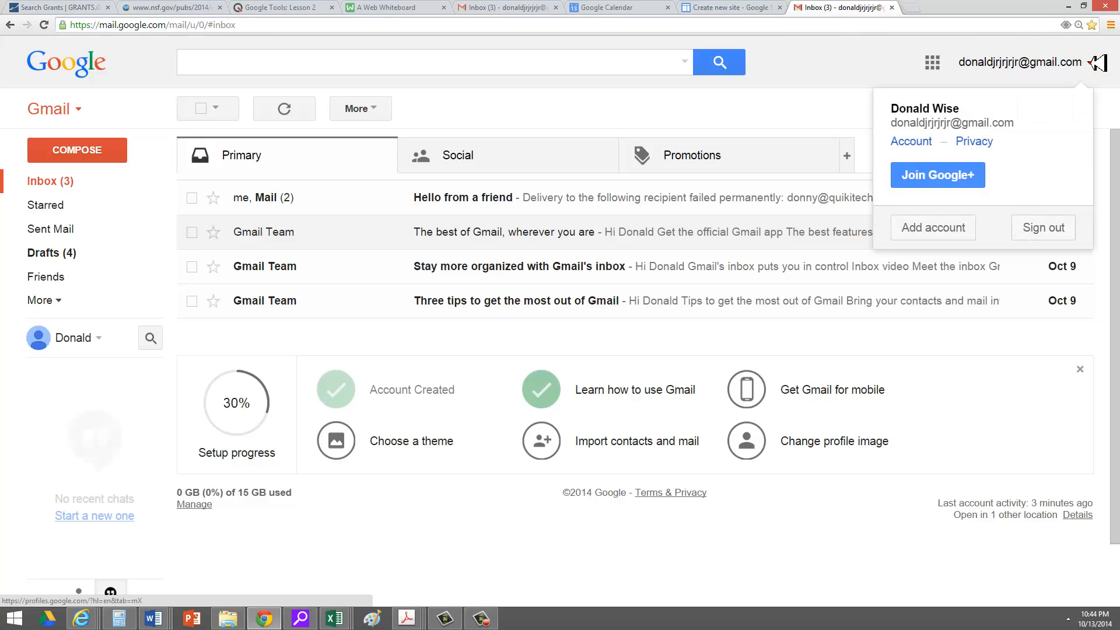
click(932, 227)
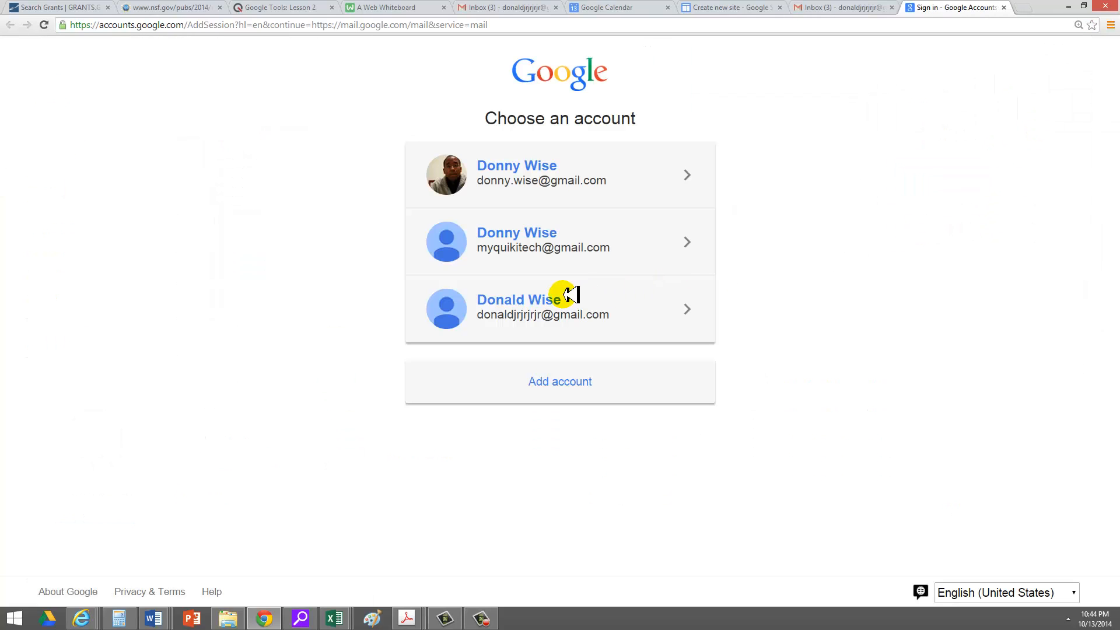
click(545, 182)
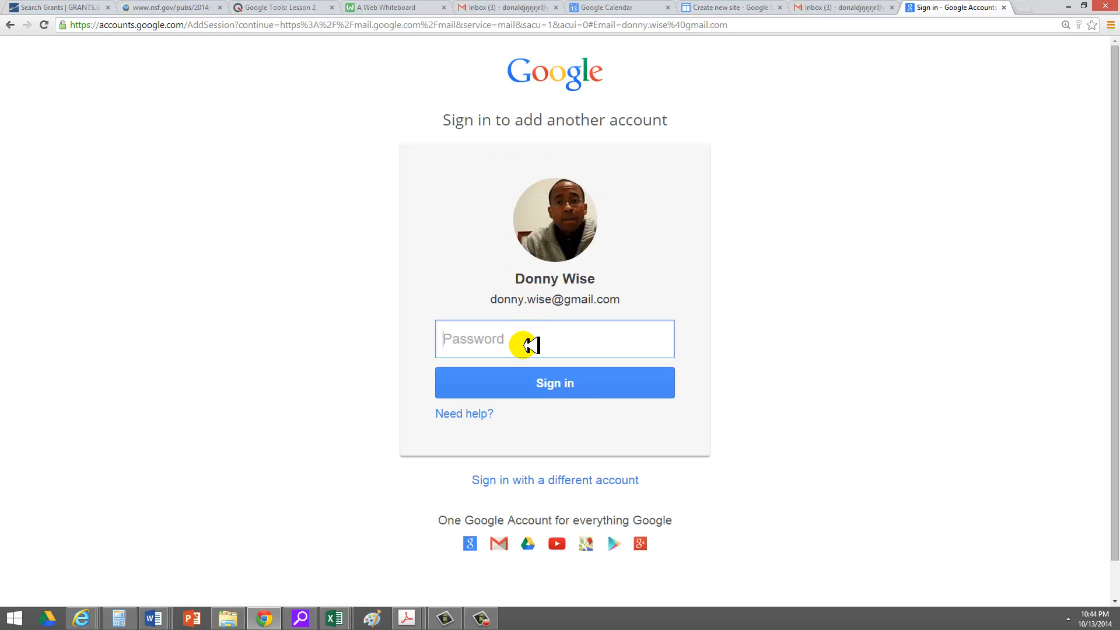
text(••••••••)
key(Return)
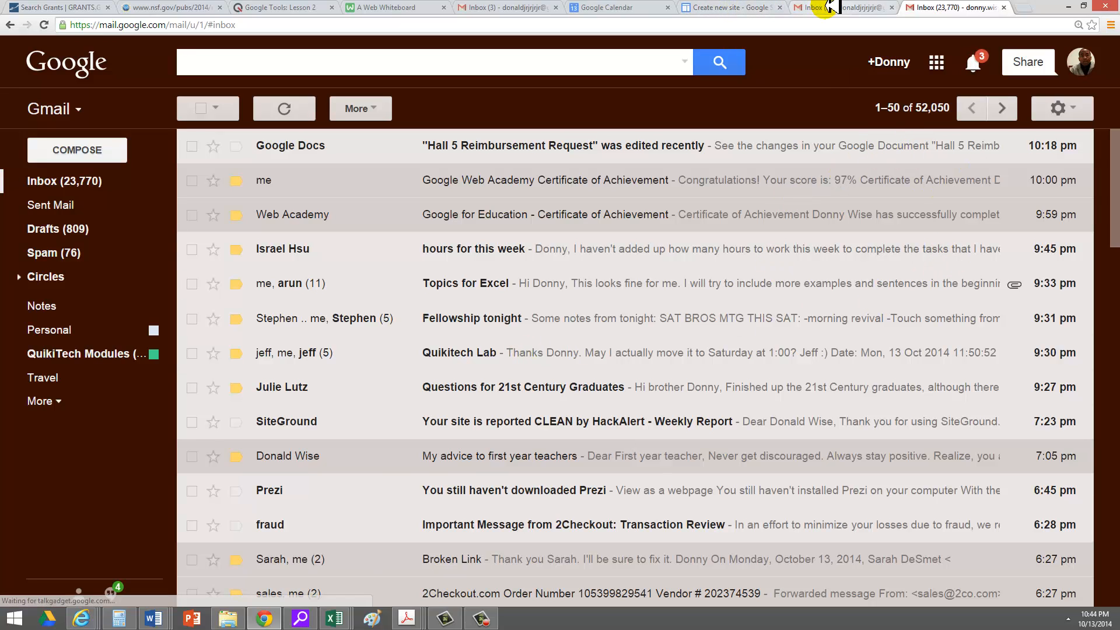
From the first account's inbox, start a new Hangout with the second account's e-mail address.
click(830, 7)
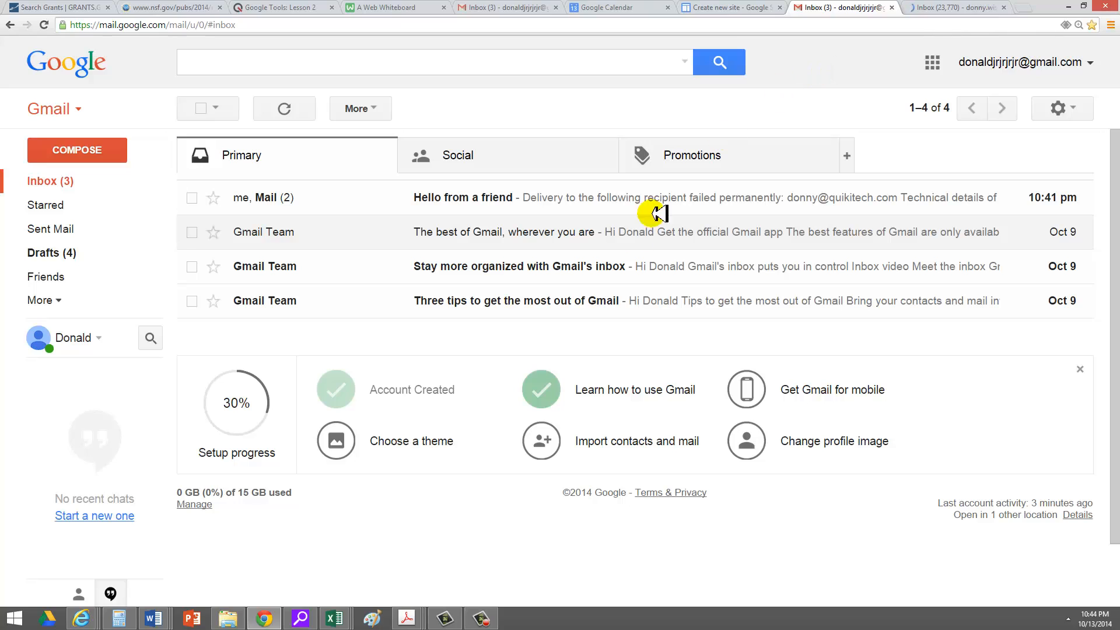
click(125, 516)
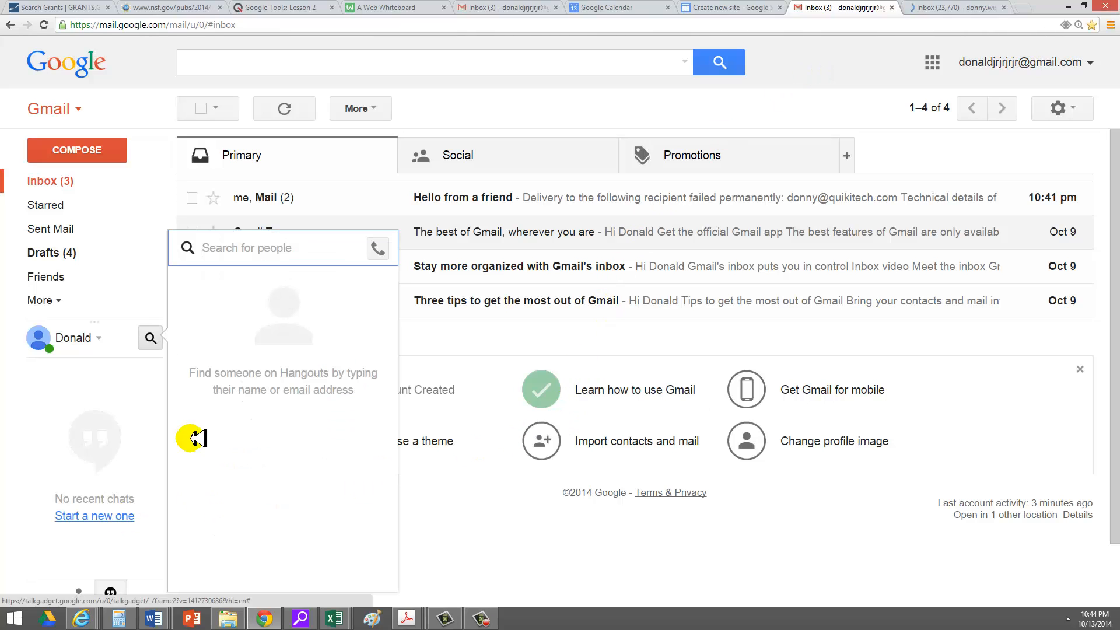
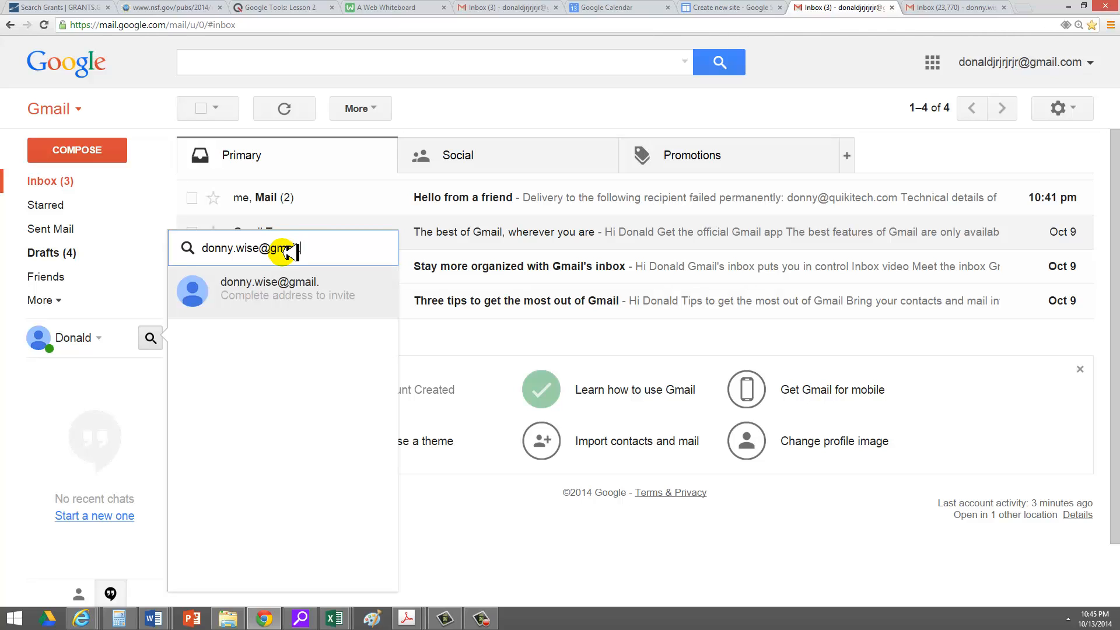
key(Return)
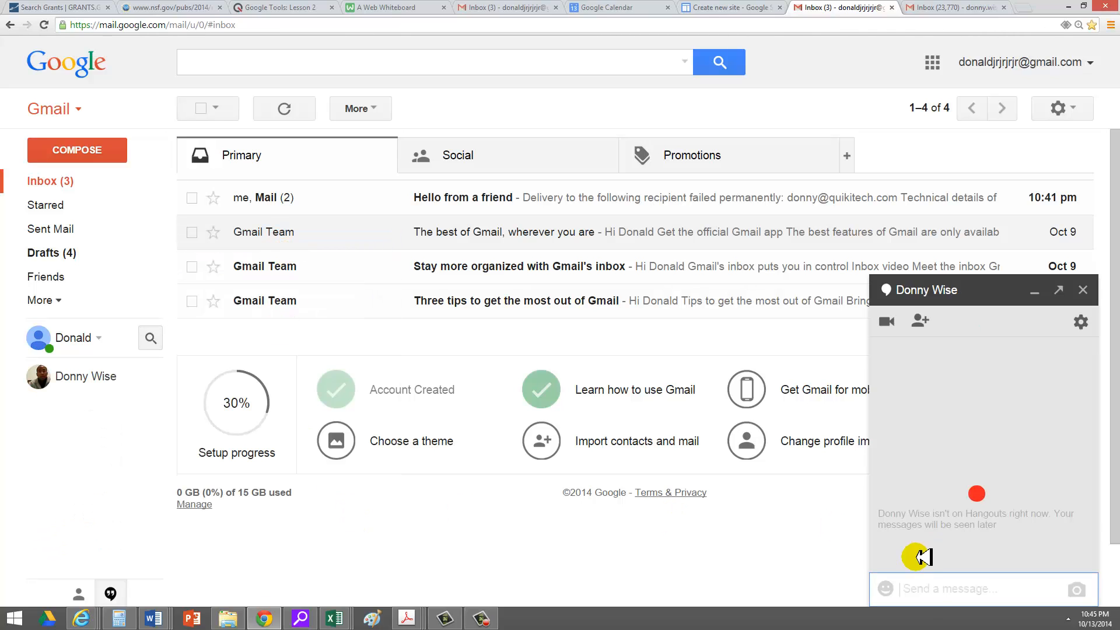
Send the chat message 'hello' and bring up the second account's inbox.
click(928, 593)
text(hell)
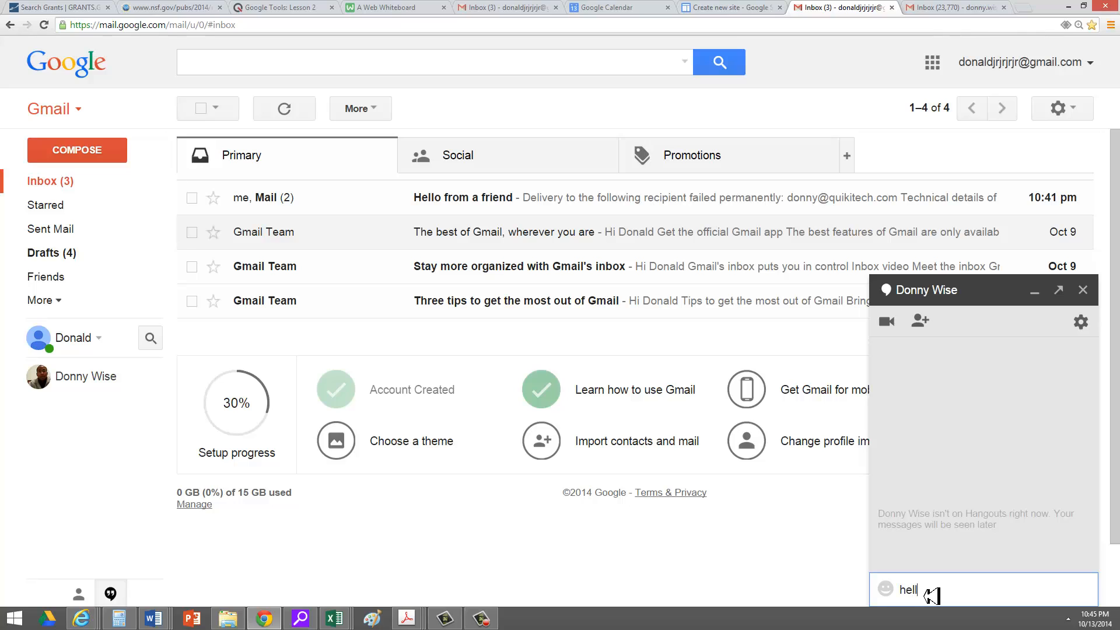
text(o)
key(Return)
click(932, 595)
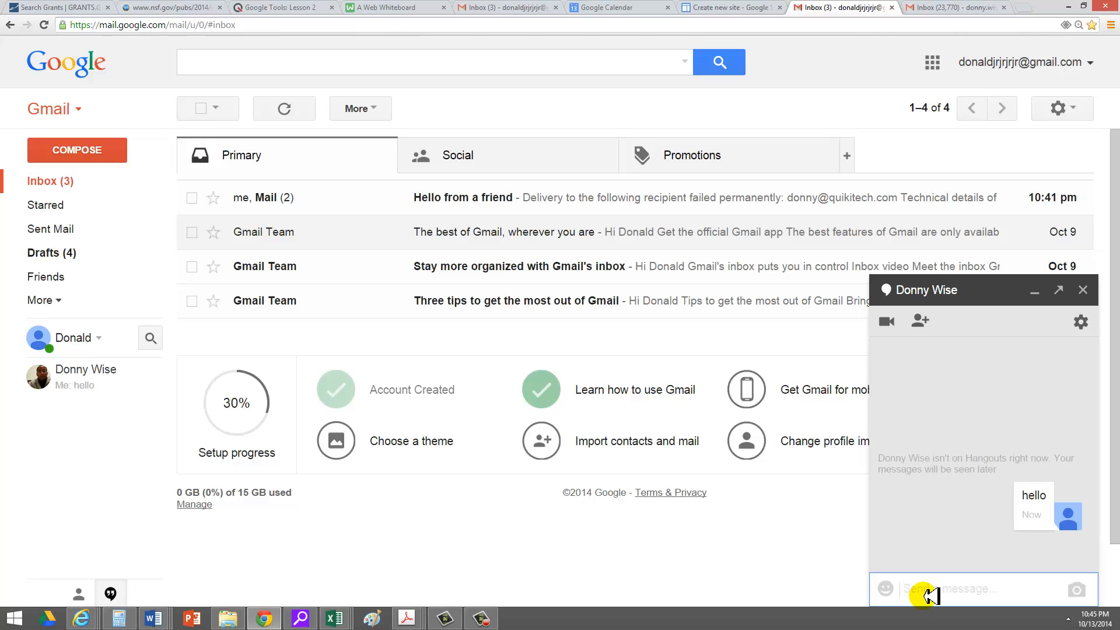
click(948, 8)
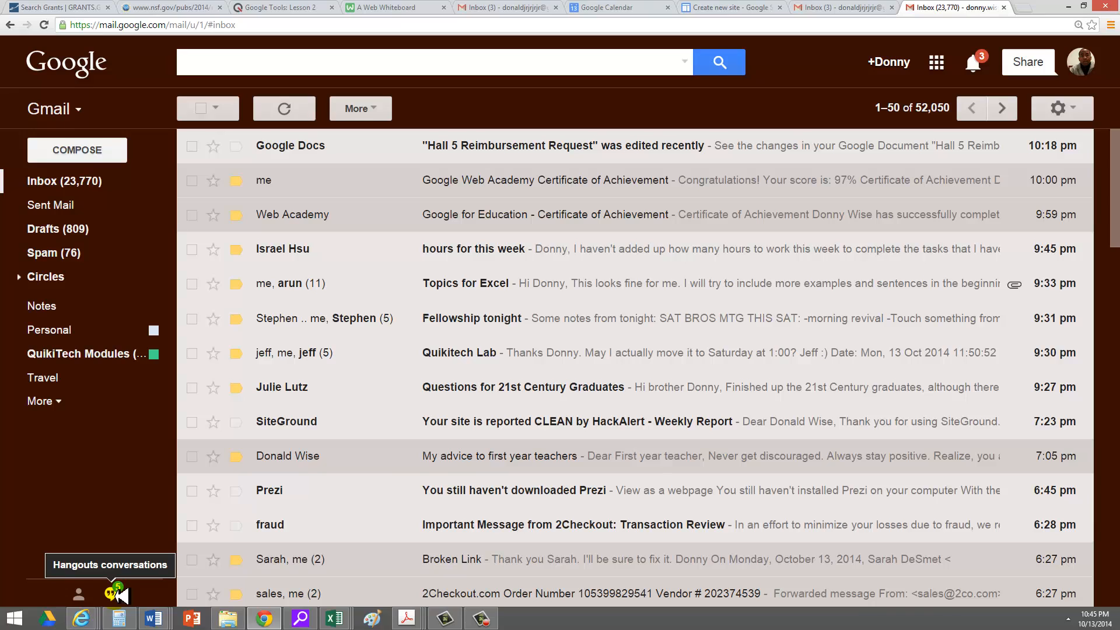
Open the new Hangouts conversation from the first account and accept its invitation.
click(116, 593)
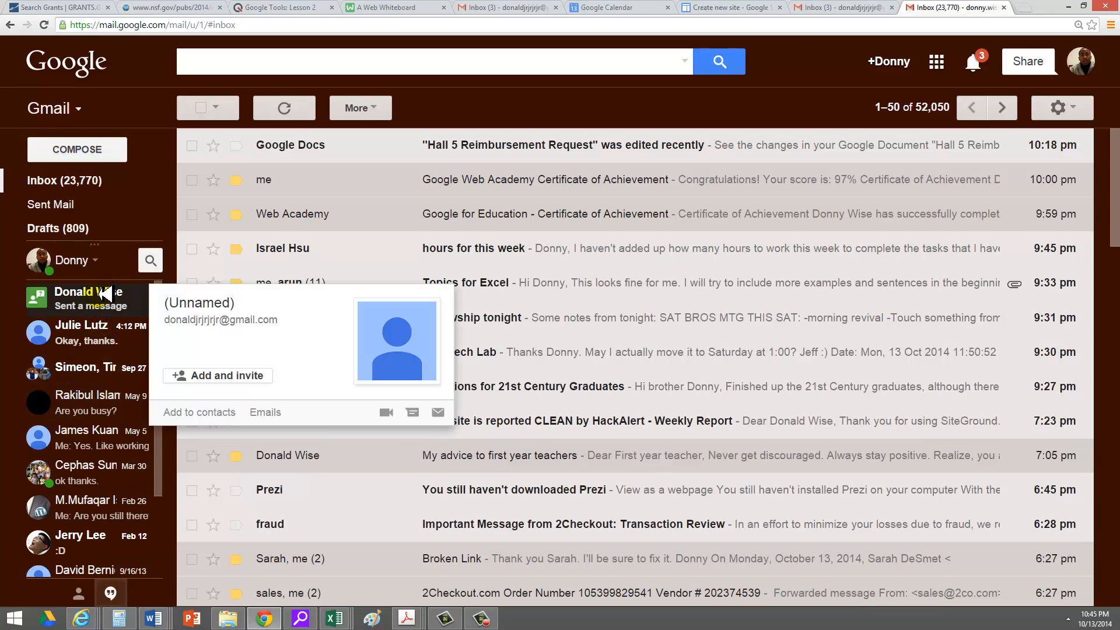
click(105, 290)
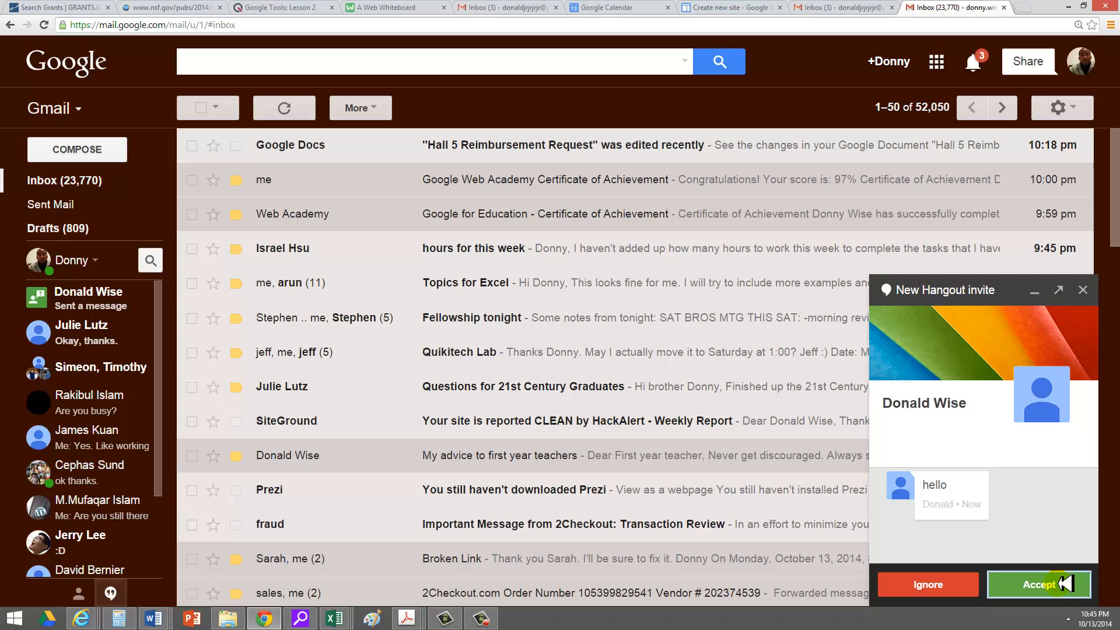
click(1064, 582)
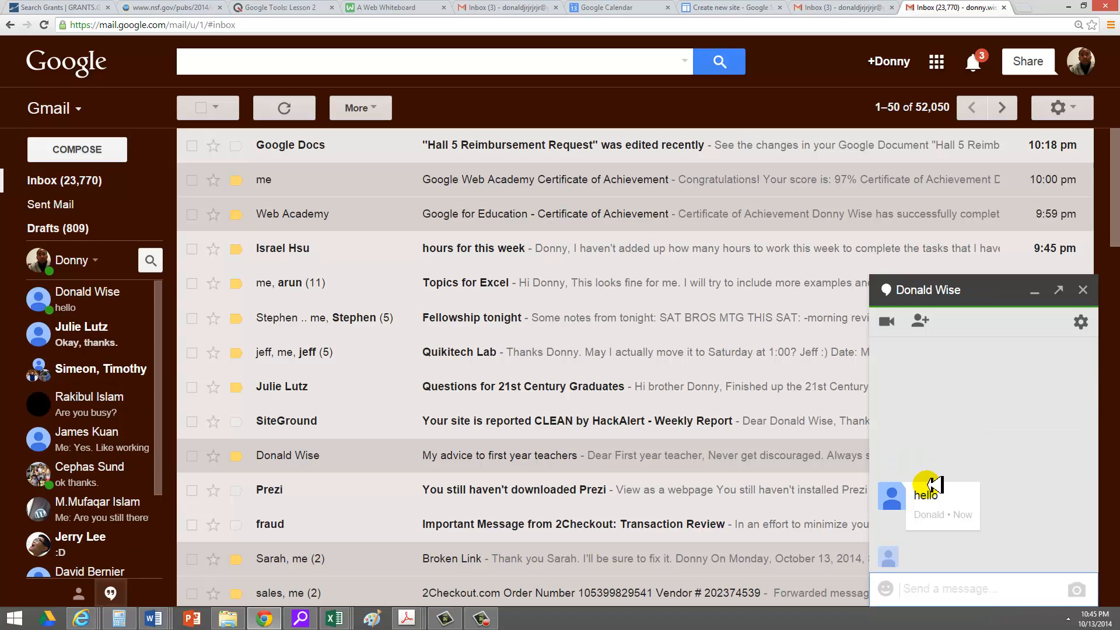
Reply 'Hey how are you' in the chat.
click(980, 591)
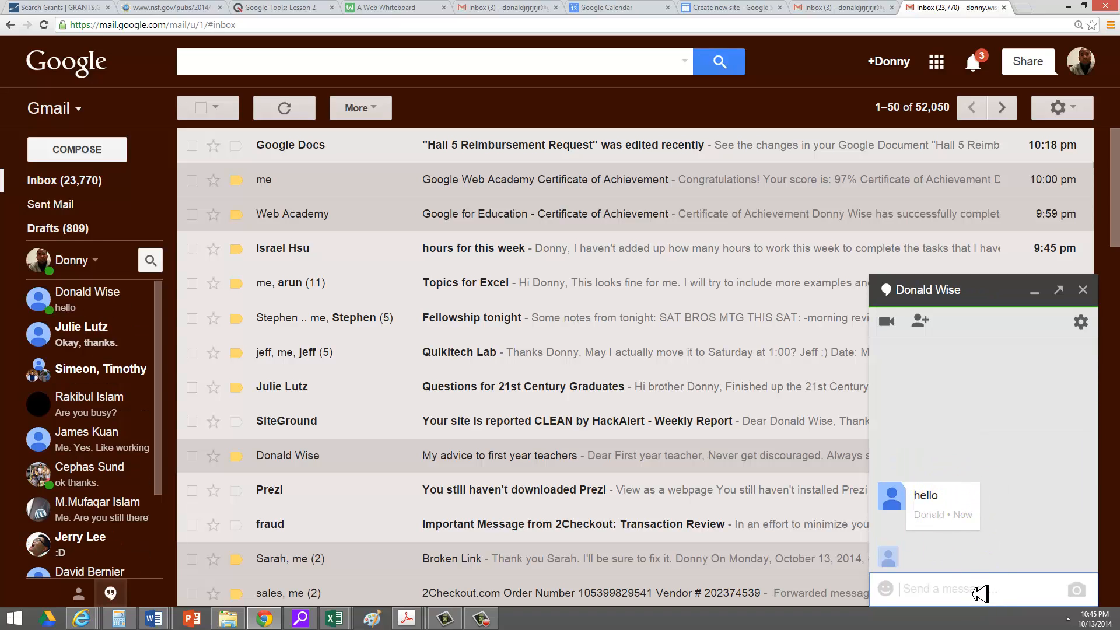
text(Hey h)
click(980, 594)
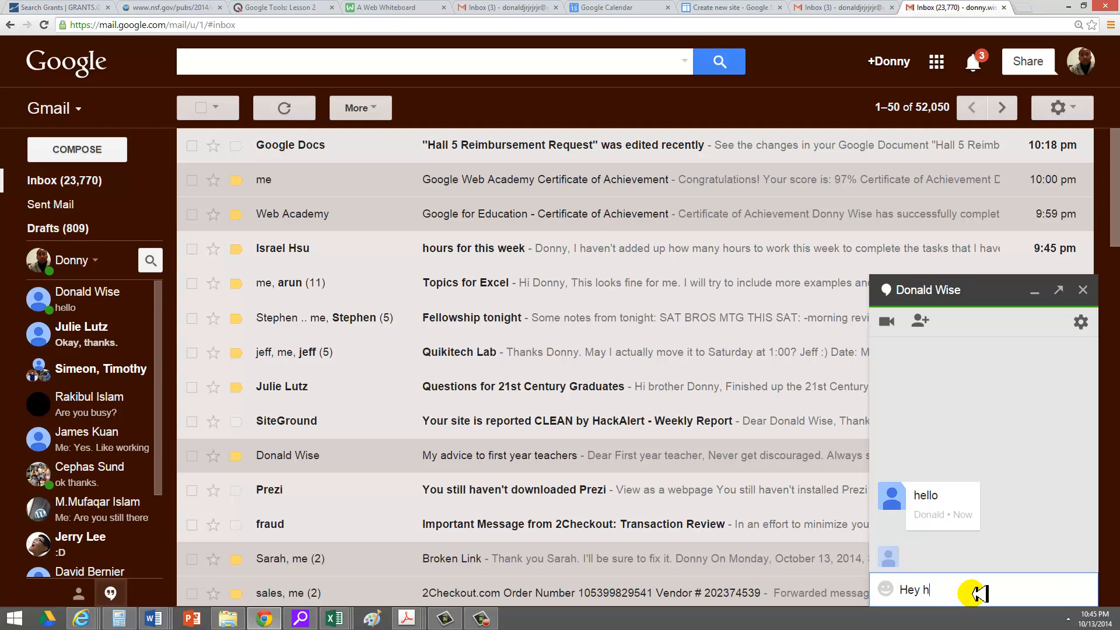
text(ow are you)
key(Return)
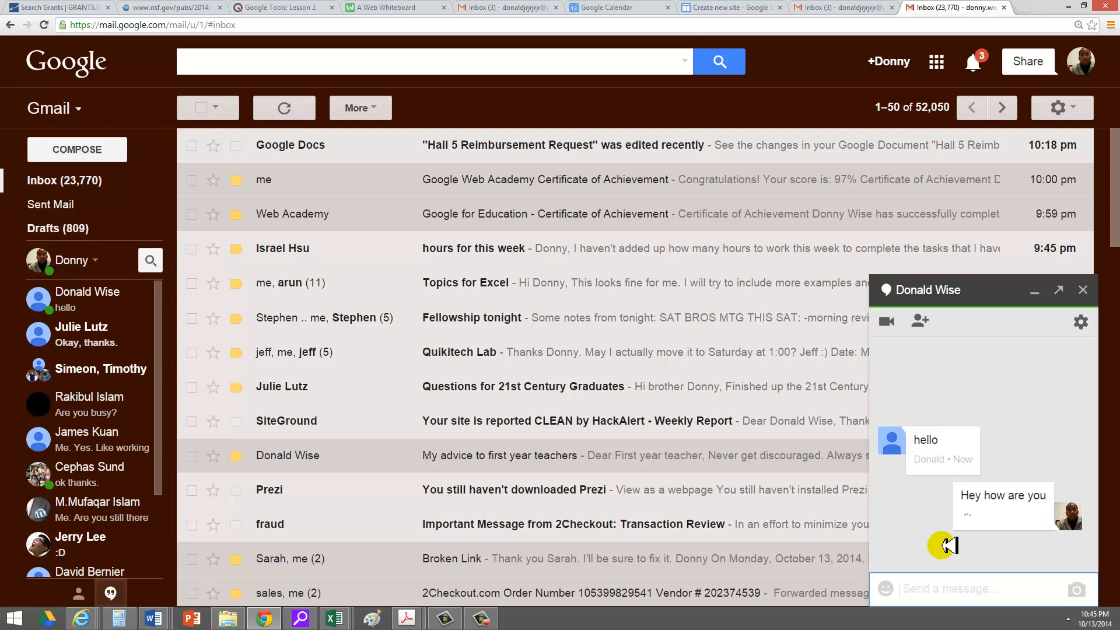
Return to the first account's inbox, where the chat shows 'Hey how are you' below 'hello'.
click(822, 8)
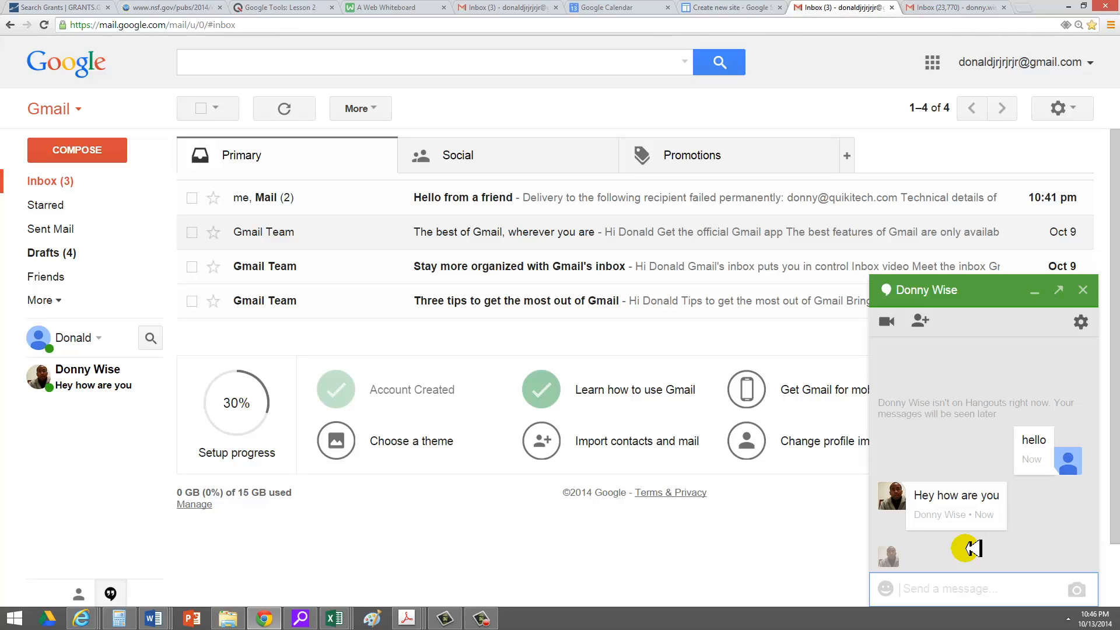
click(738, 551)
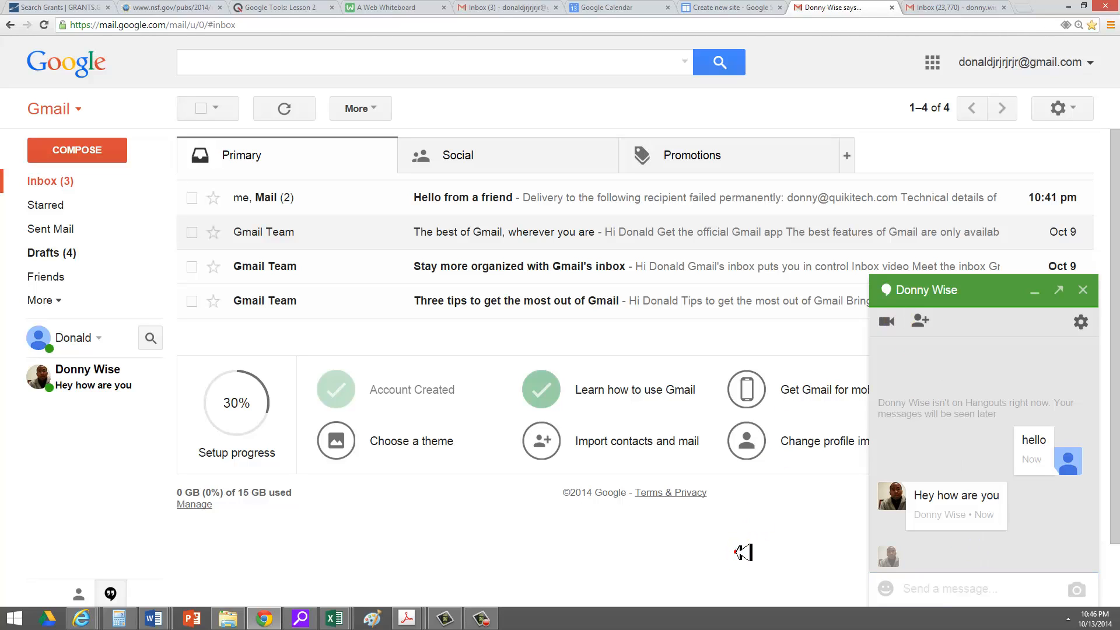
click(738, 552)
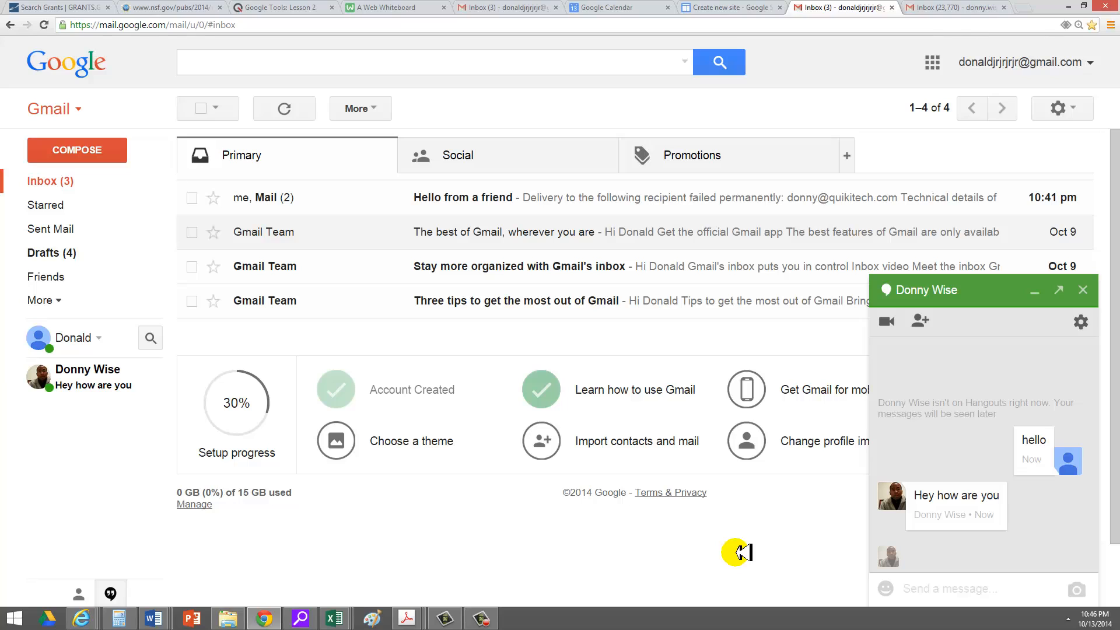
click(481, 617)
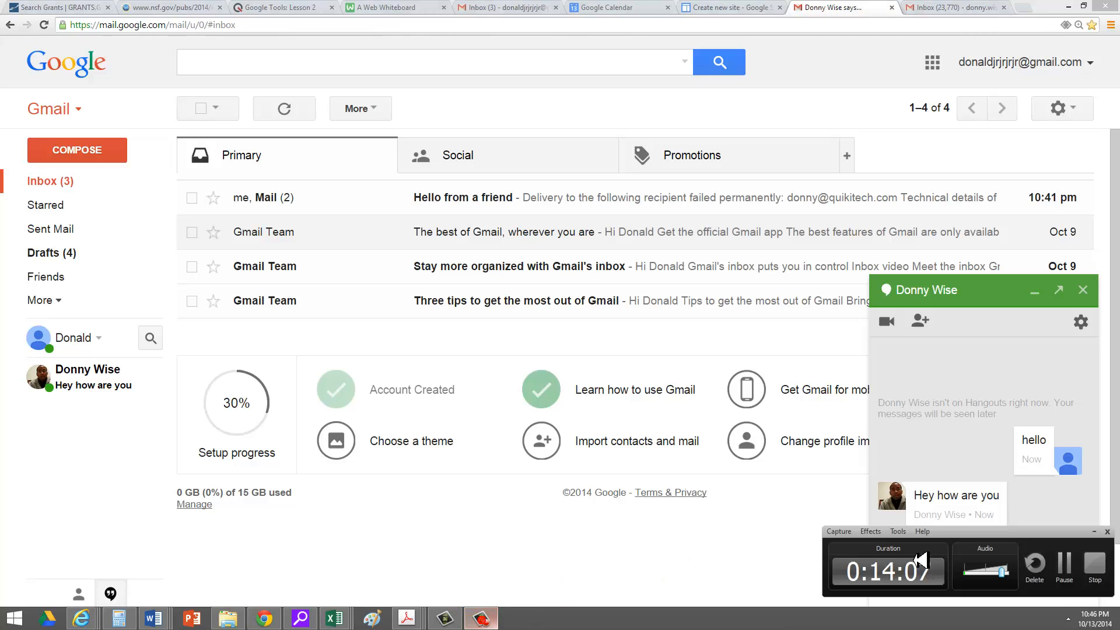